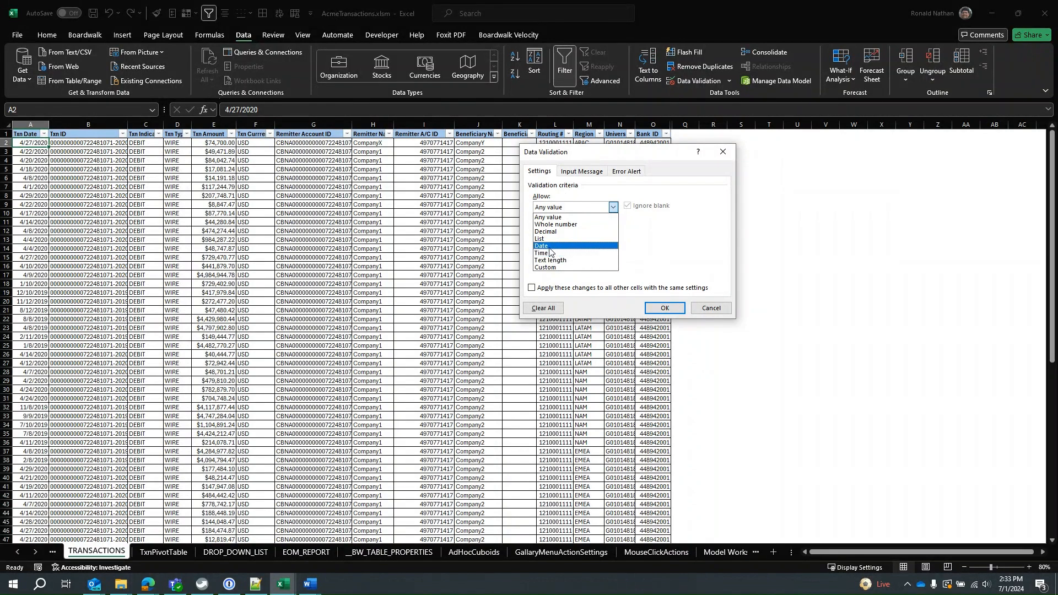
Restrict cell A2 to dates with a validation rule between start date =TODAY() and end date =TODAY()-15
left_click(548, 246)
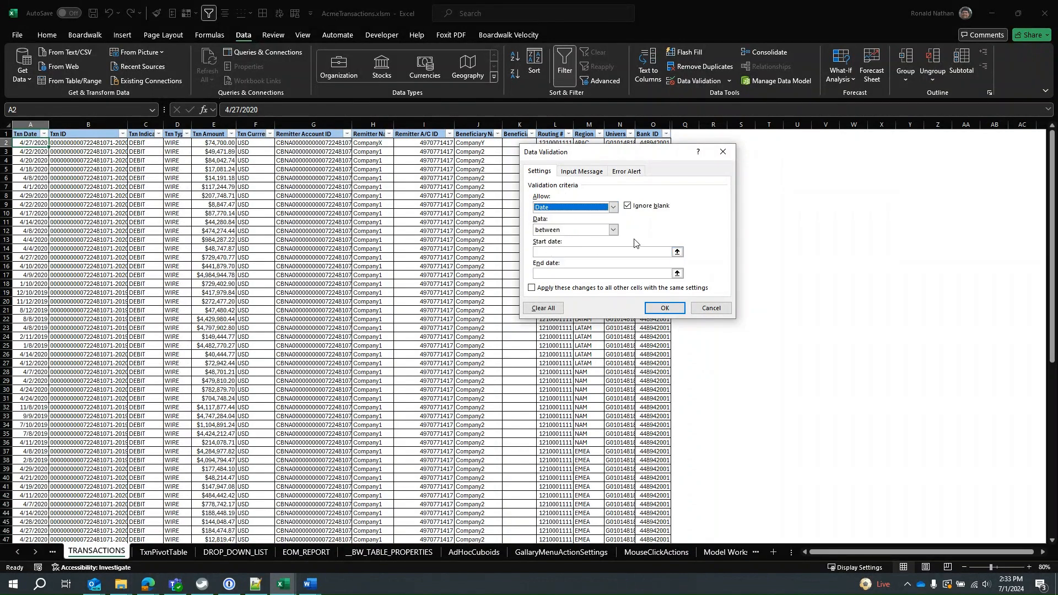
left_click(662, 254)
type("=today(")
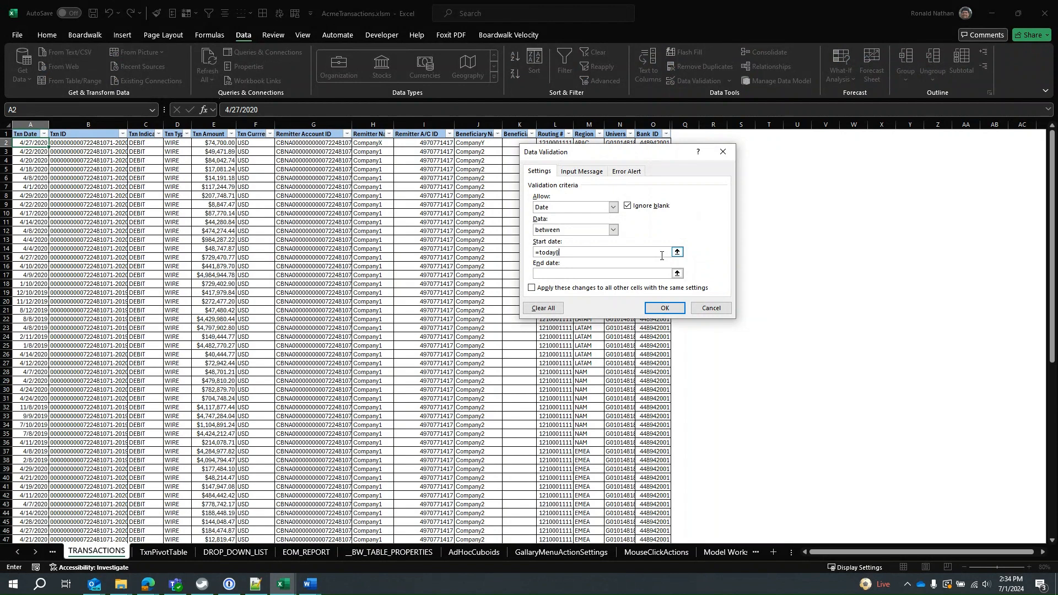
left_click(654, 271)
type("=today()-15")
left_click(662, 309)
Test the date rule by trying to enter 1/16/2024 in cell A2, and discard the entry
type("1/")
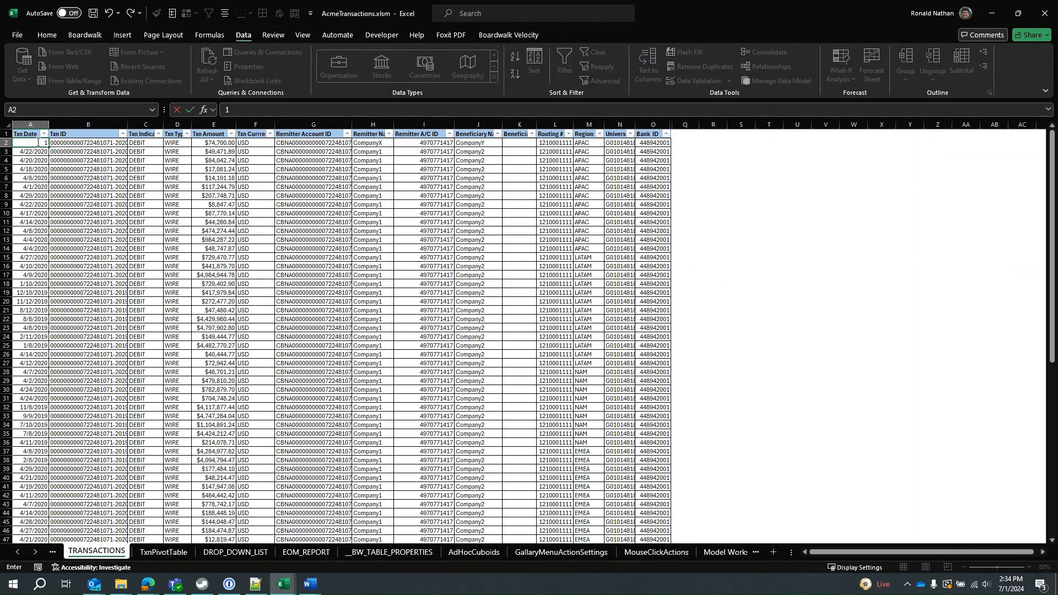
type("16/2024")
left_click(62, 158)
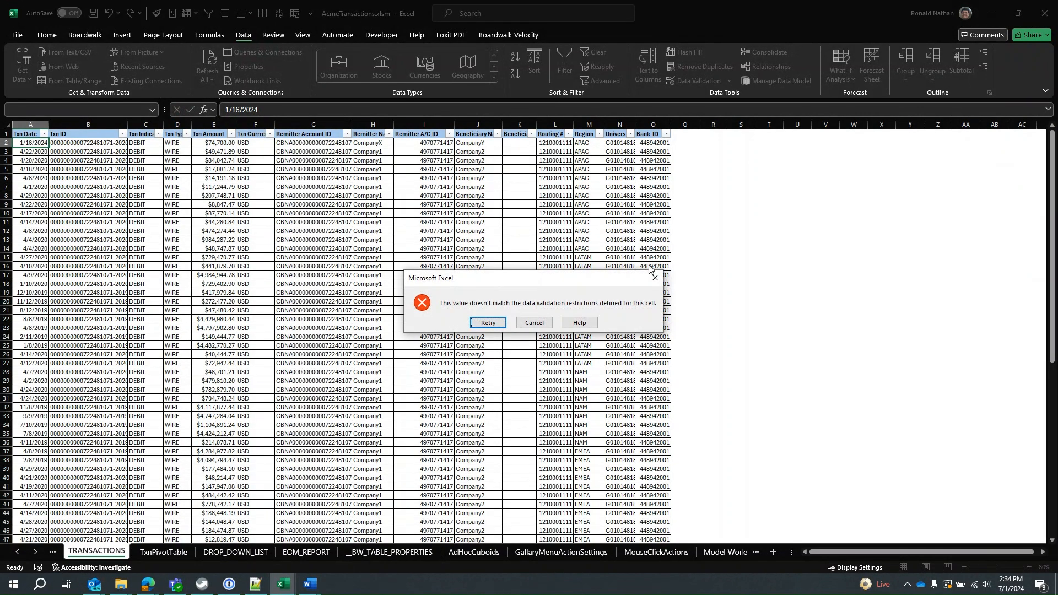
left_click(531, 324)
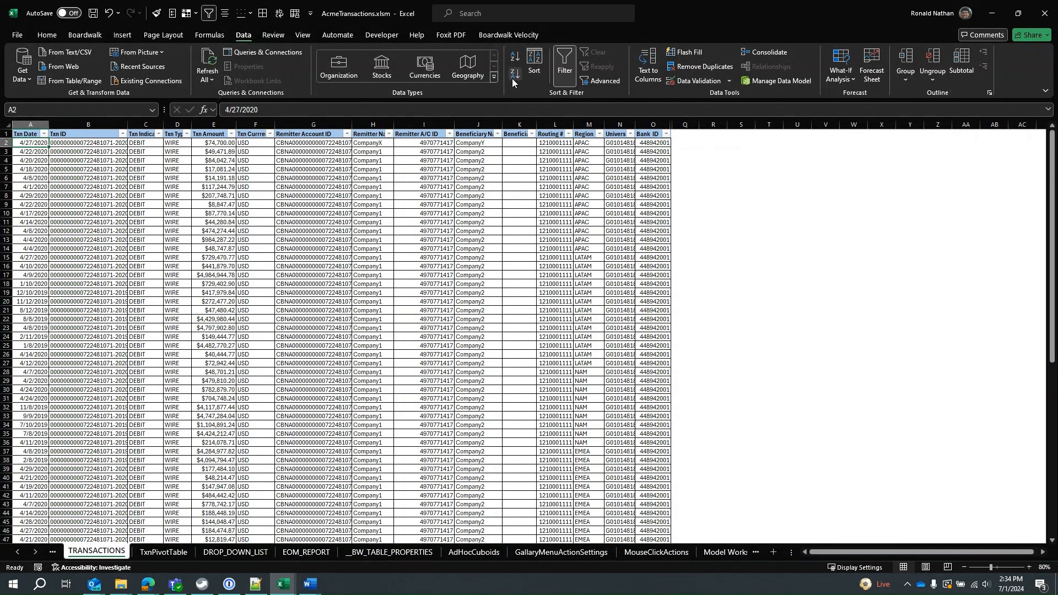
Clear the date range rule from cell A2 and replace it with a custom validation formula =ISNUMBER(A2)
left_click(729, 80)
left_click(724, 95)
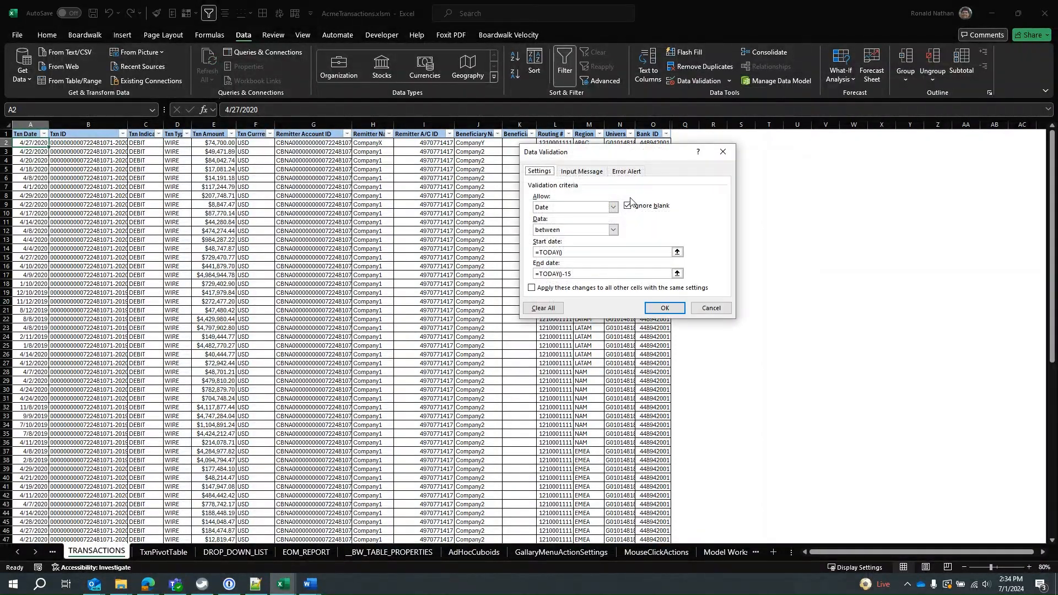
left_click(539, 310)
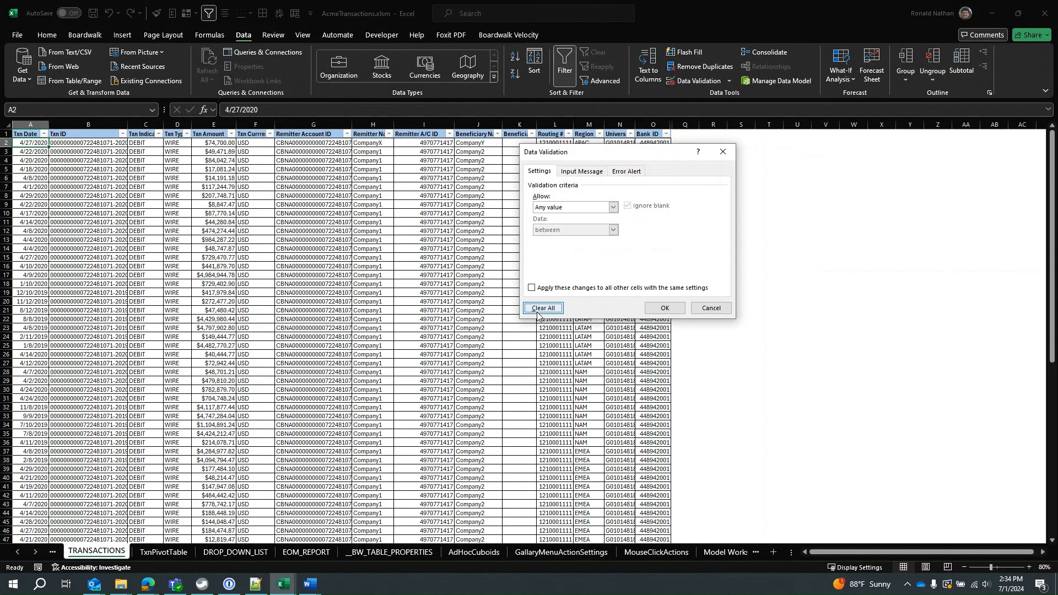
left_click(613, 208)
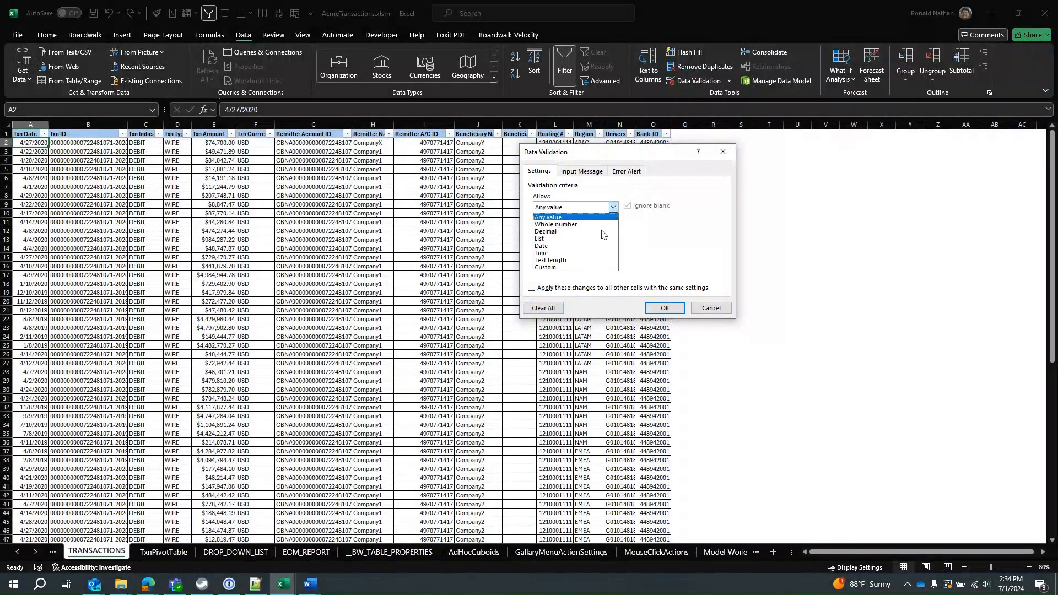
left_click(553, 269)
left_click(577, 254)
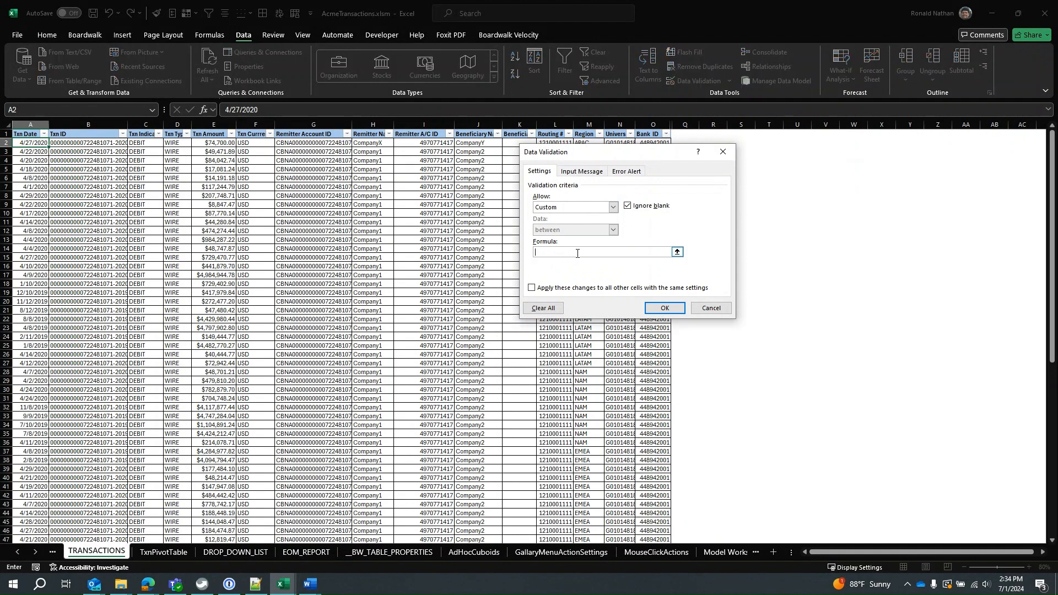
type("=isnumber")
type("(a2")
left_click(680, 312)
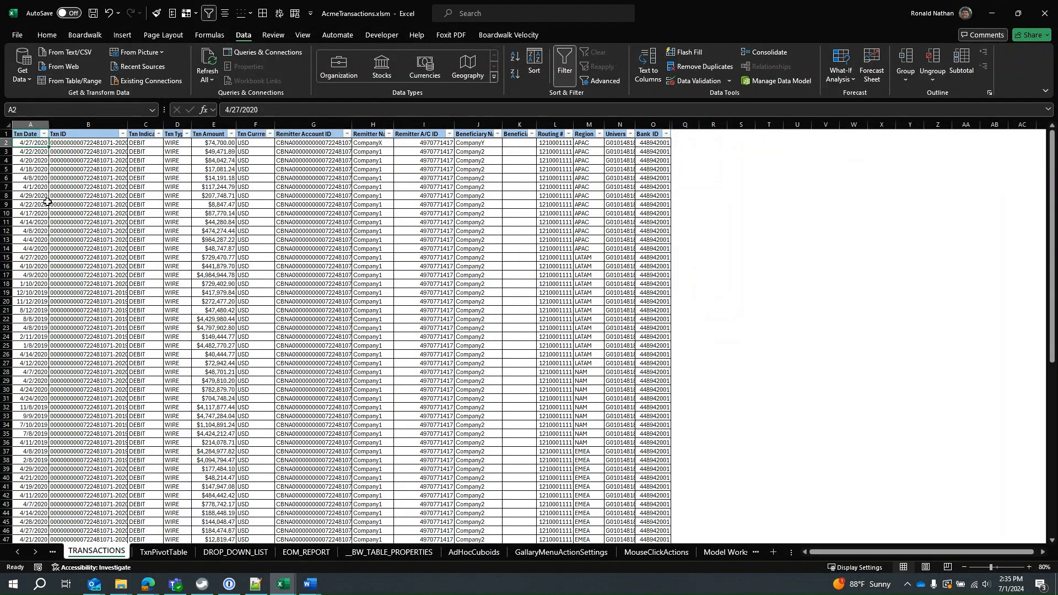
Test the custom rule by trying to enter 2/29/23 in cell A2, and discard the entry
type("2/2")
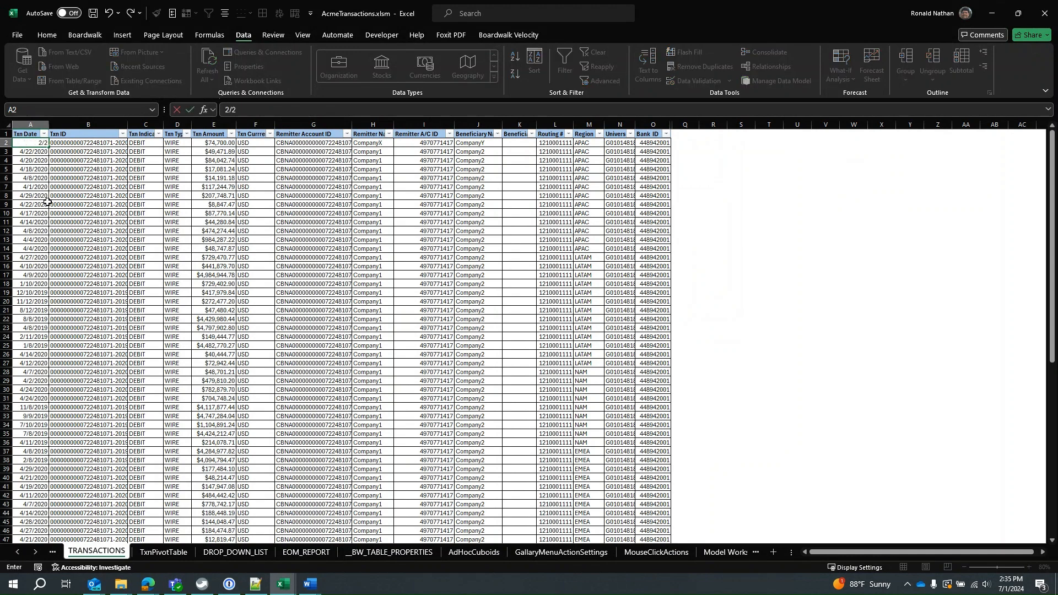
type("9/23")
key("Return")
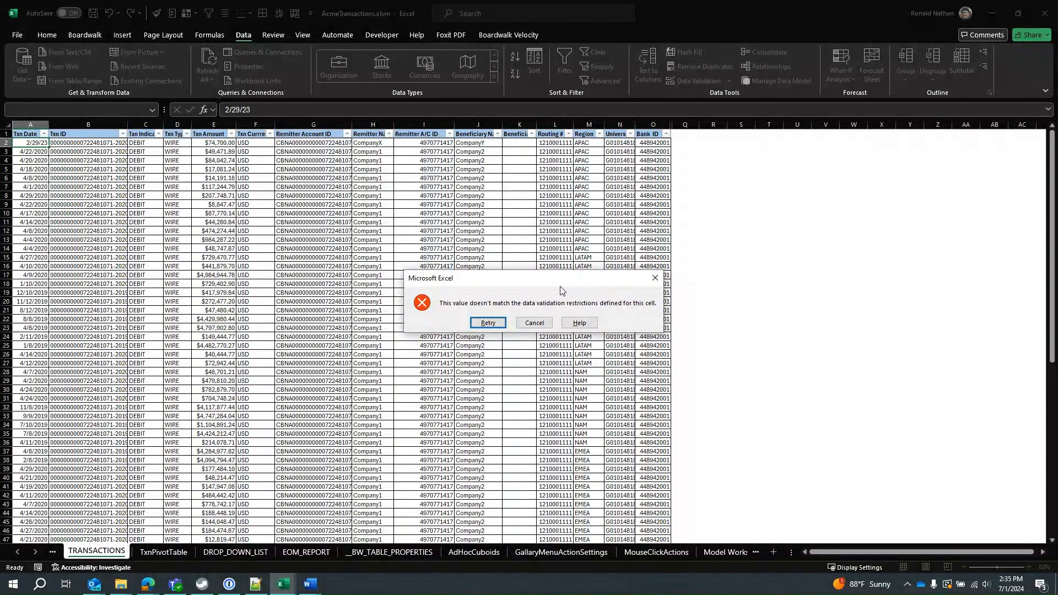
left_click(534, 325)
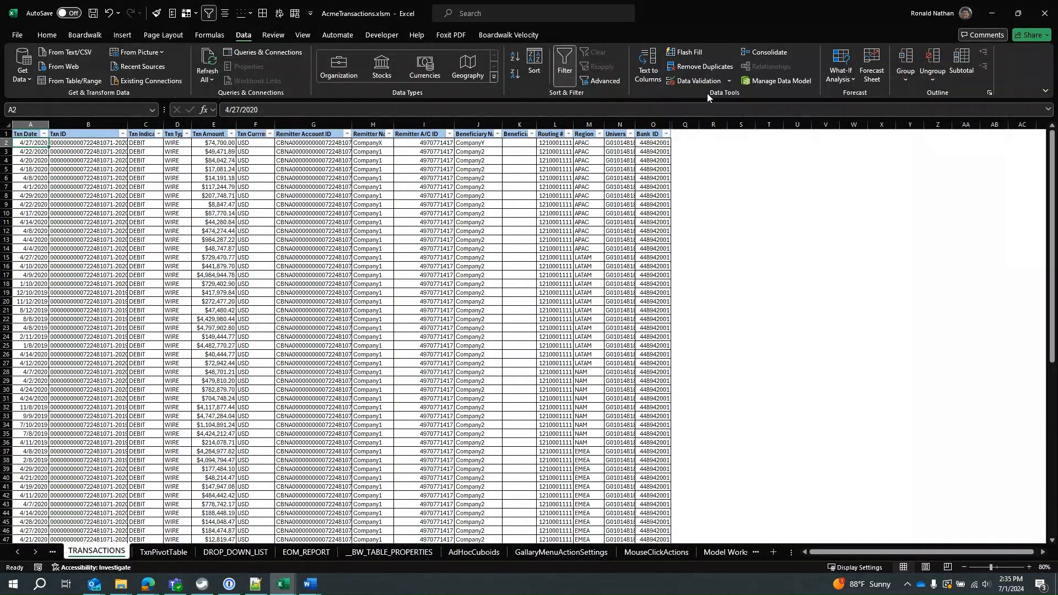
Give A2's validation an error alert titled "Invalid Date" with the message "Please provide a valid date", and test it with 2/29/23
left_click(729, 82)
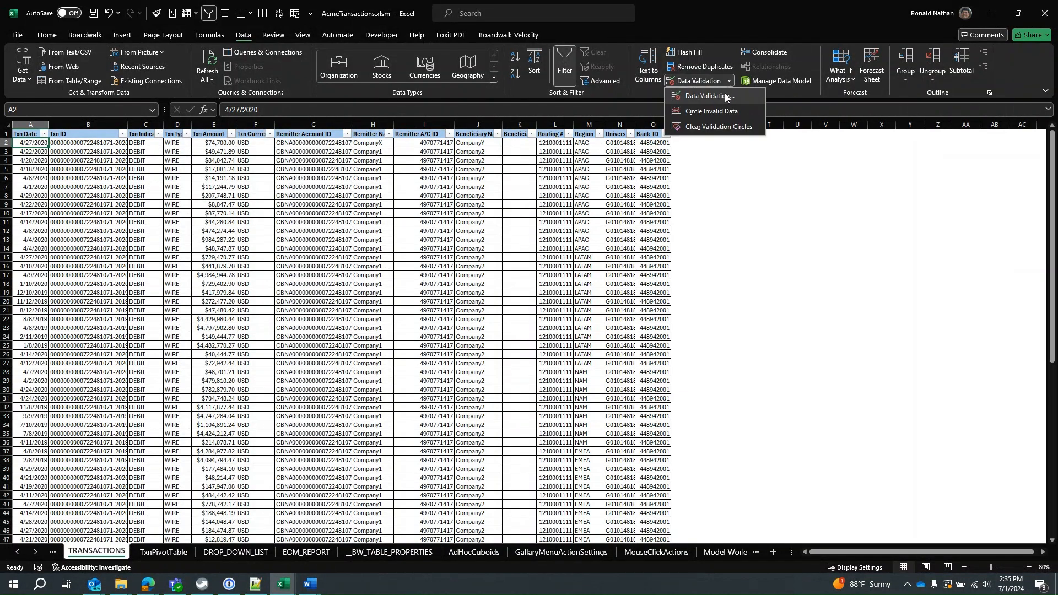
left_click(725, 96)
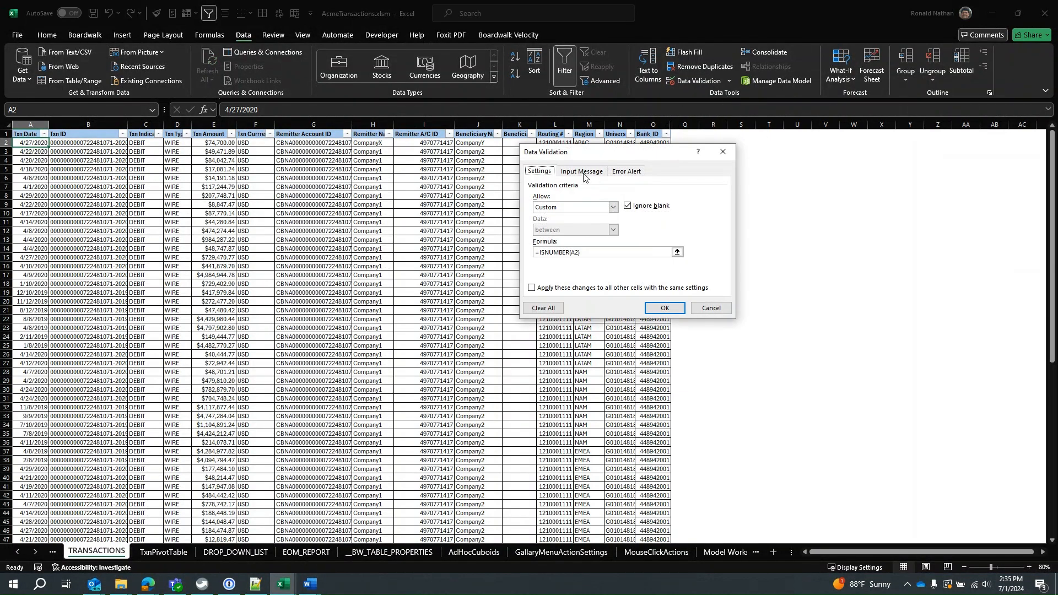
left_click(630, 175)
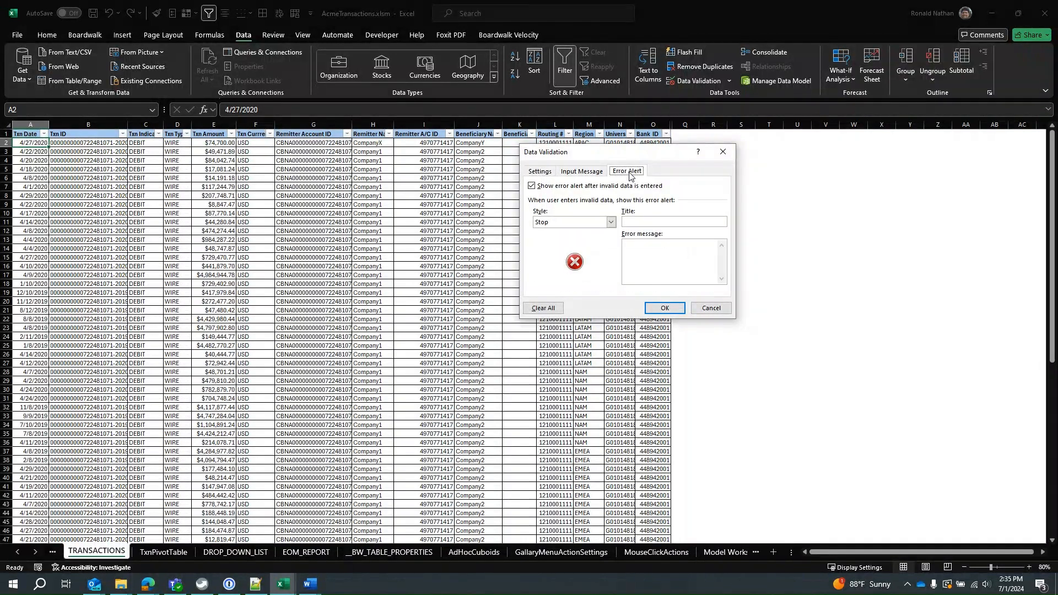
left_click(645, 222)
type("Invalid Date")
left_click(653, 253)
type("Please provide a valid date")
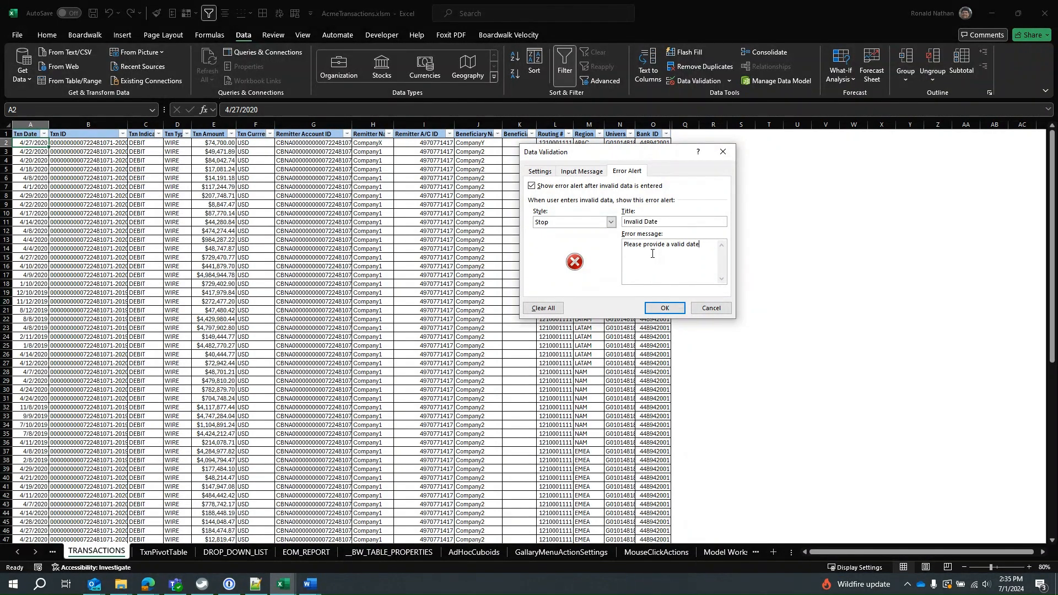
left_click(677, 311)
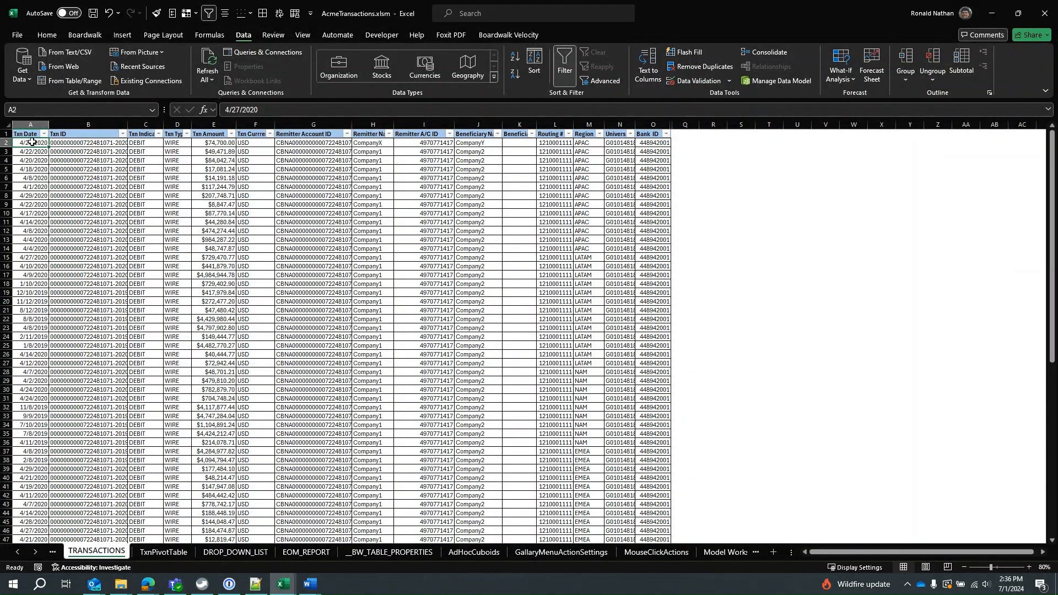
type("2/29/23")
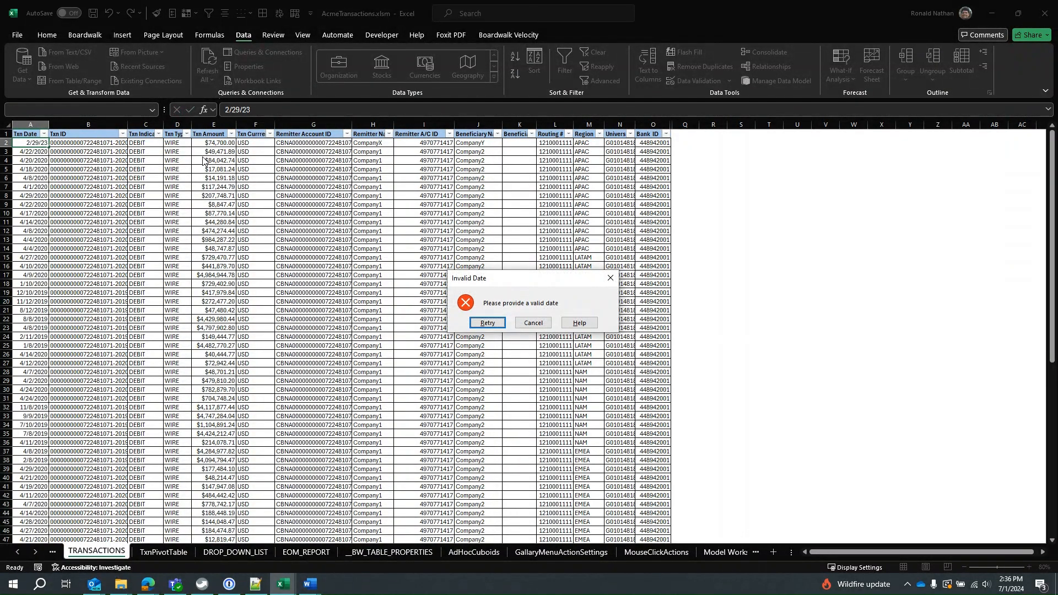
left_click(533, 323)
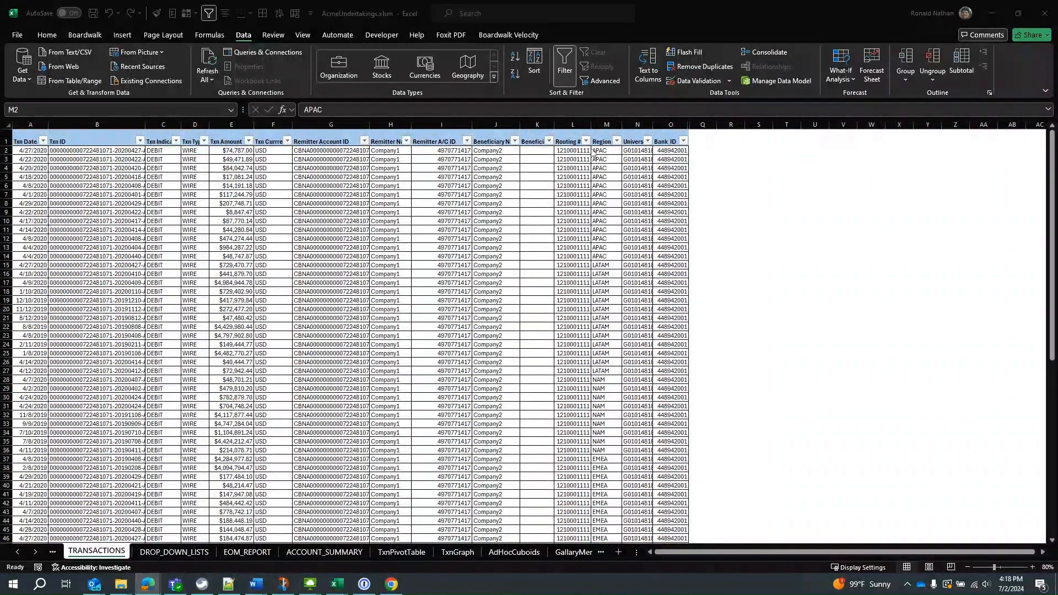
Add a list validation to Region cell M2, using the Regions entries B2:B5 on the DROP_DOWN_LISTS sheet as source
left_click(601, 153)
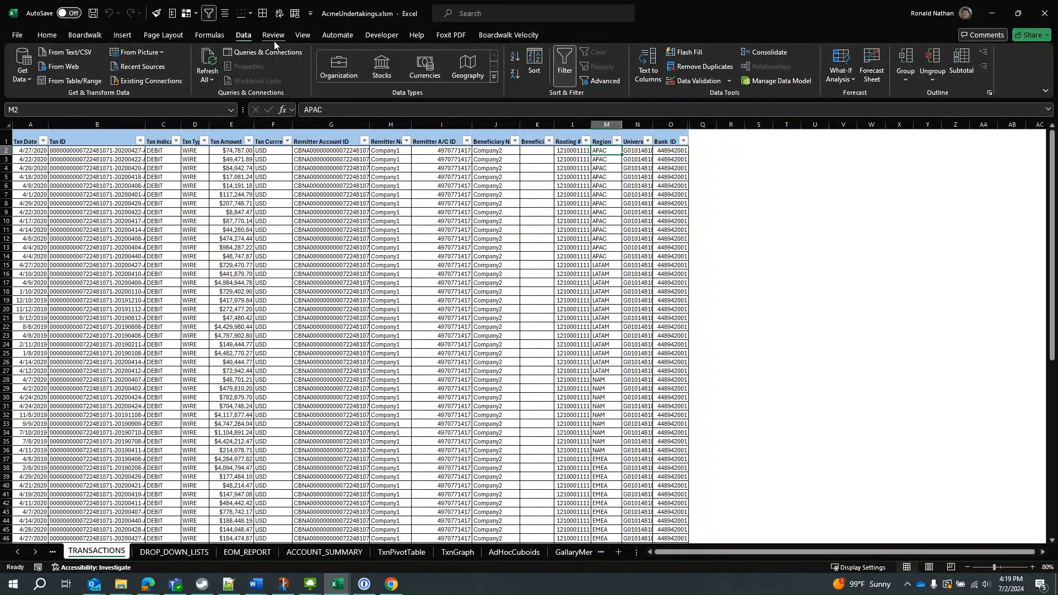
left_click(677, 81)
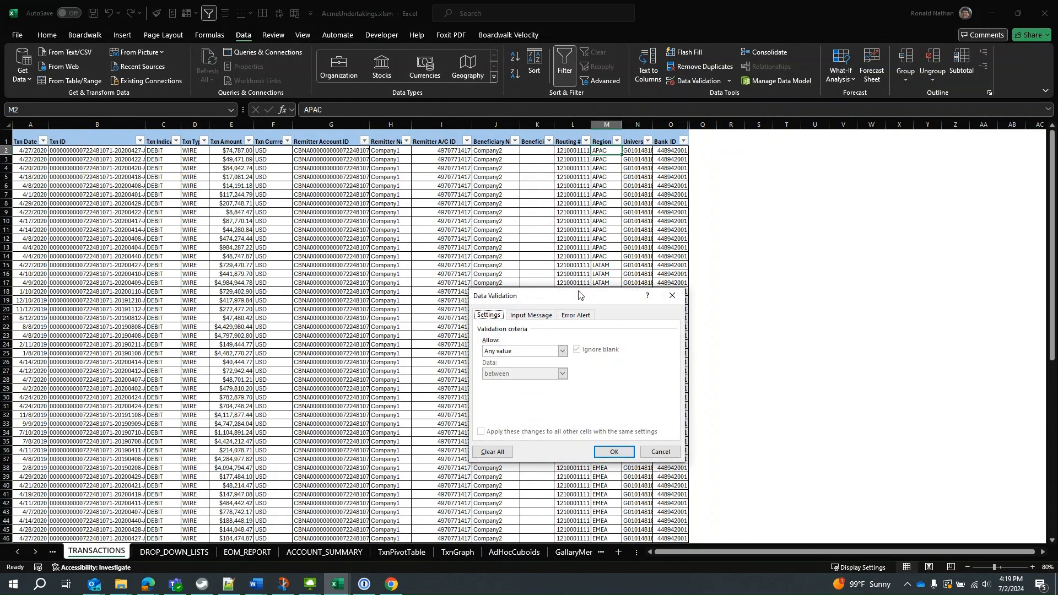
left_click(563, 351)
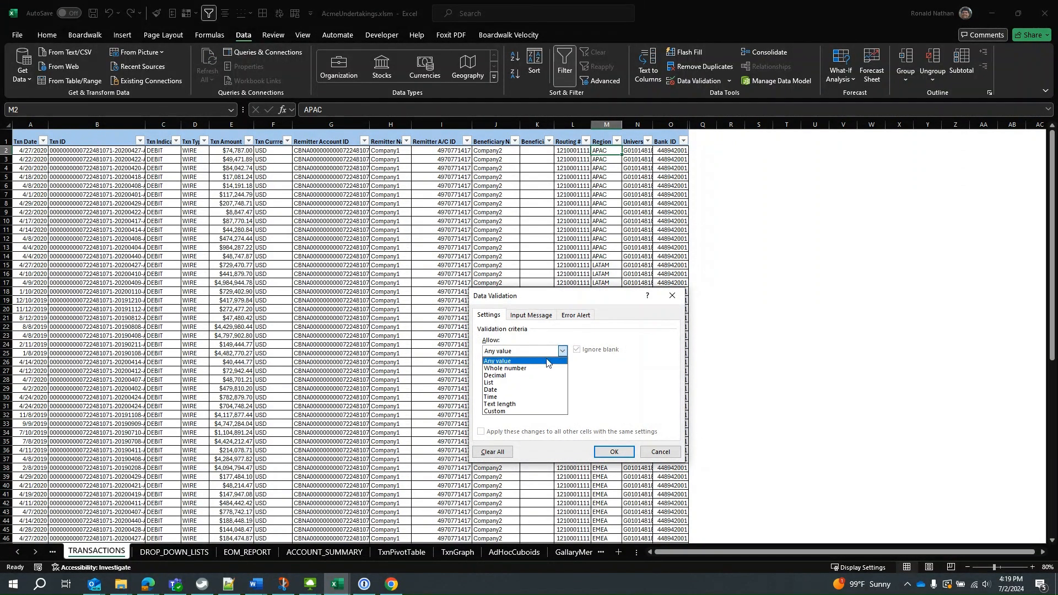
left_click(519, 382)
left_click(174, 551)
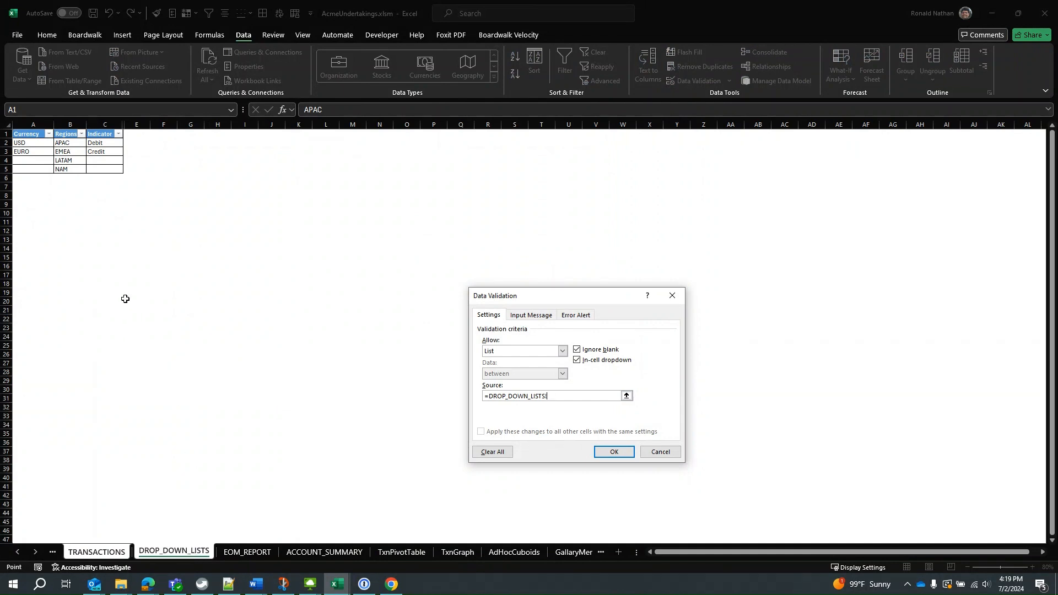
left_click_drag(77, 143, 74, 169)
left_click(601, 455)
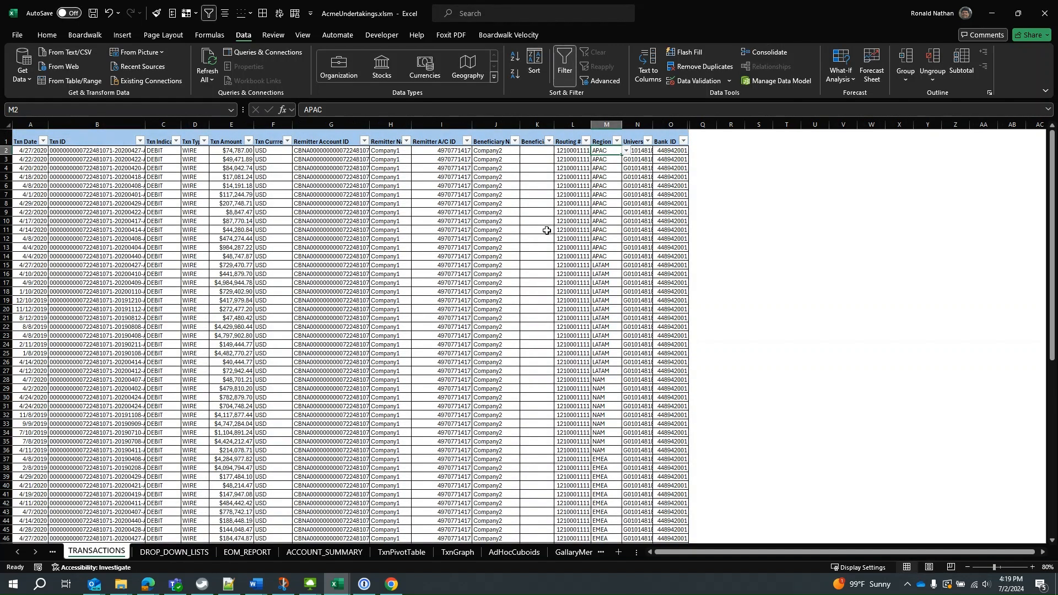
Examine the region choices offered in cell M2 and compare with cell M3 below it
left_click(628, 153)
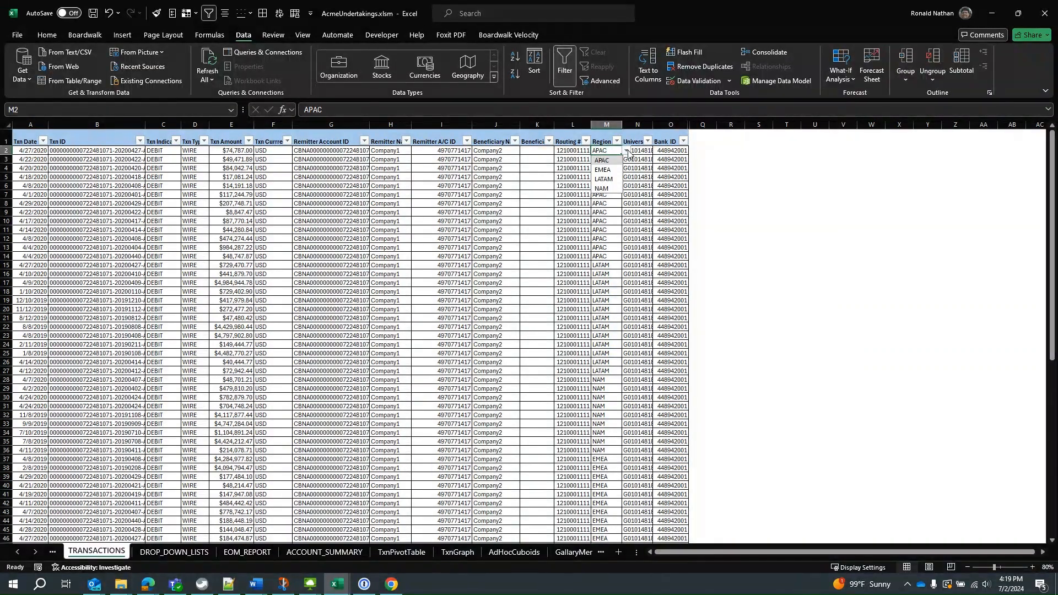
left_click(627, 153)
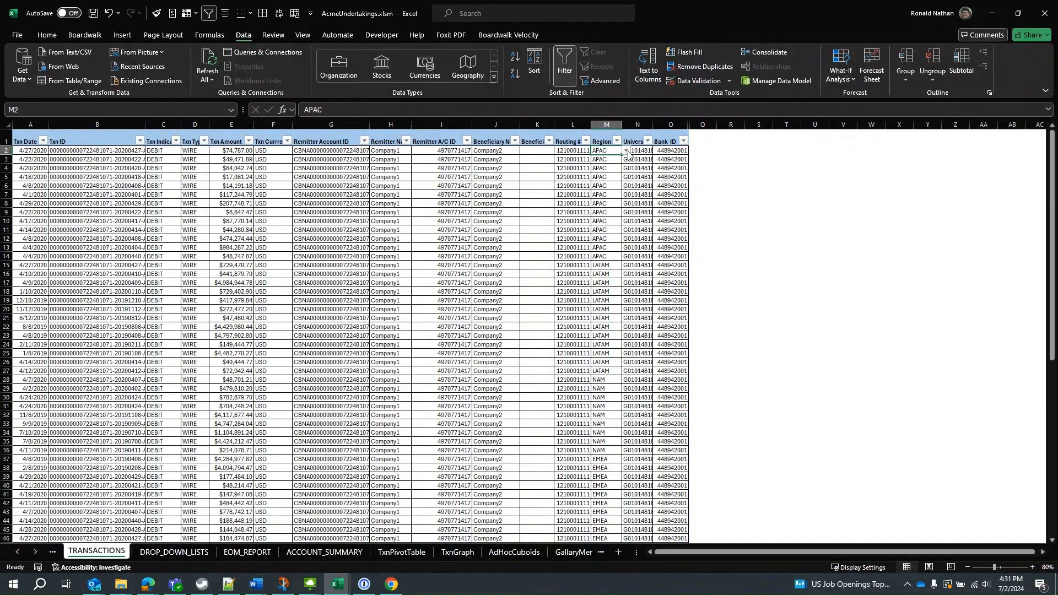
left_click(626, 152)
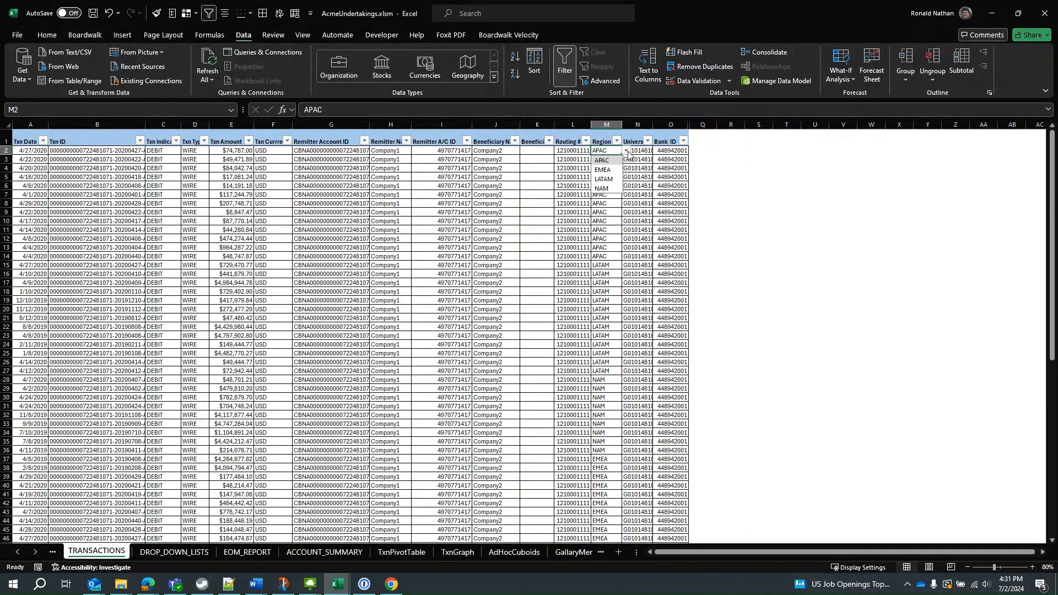
left_click(628, 152)
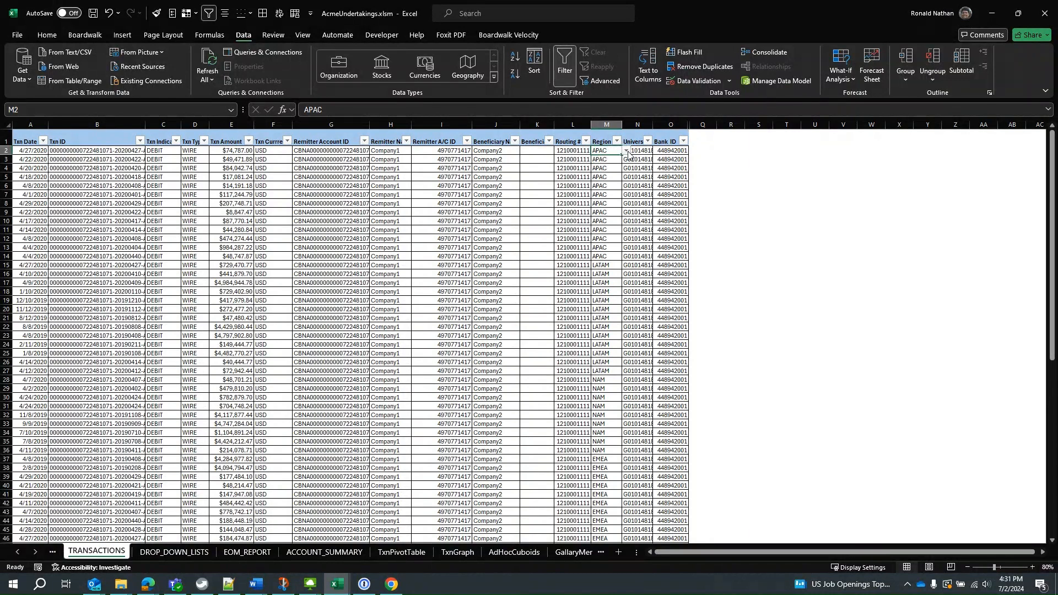
left_click(615, 159)
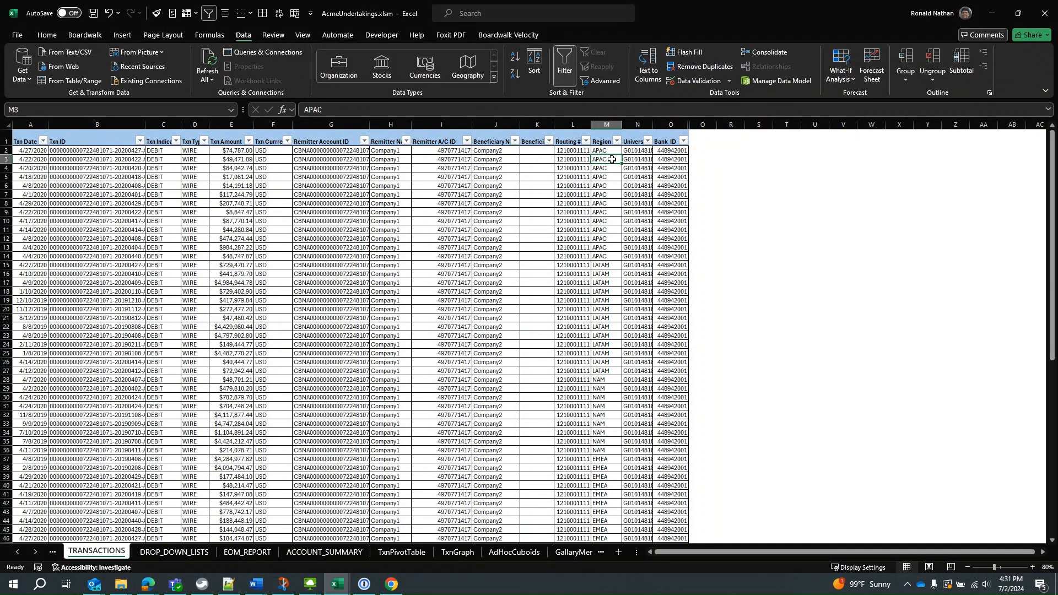
Generate a Boardwalk Velocity row format for the TRANSACTIONS sheet from the header and first data row, A1:O2
left_click(496, 36)
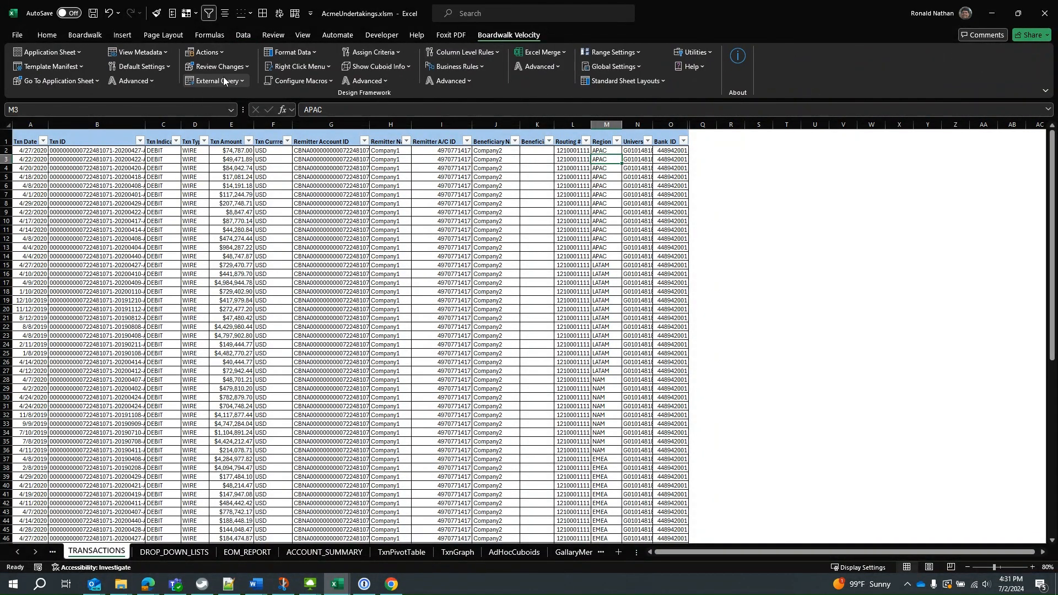
left_click_drag(30, 141, 665, 149)
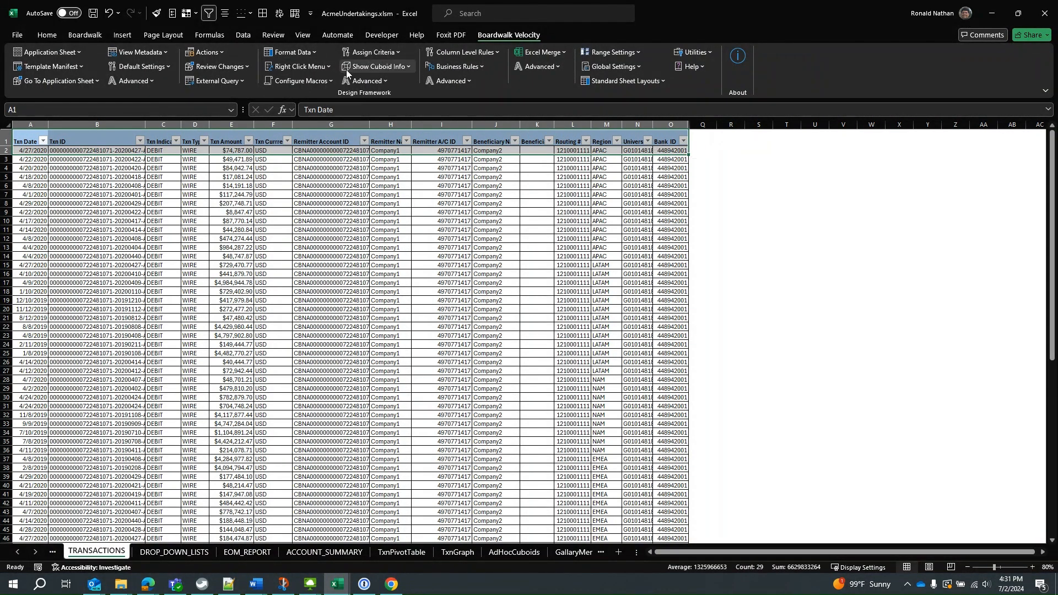
left_click(300, 50)
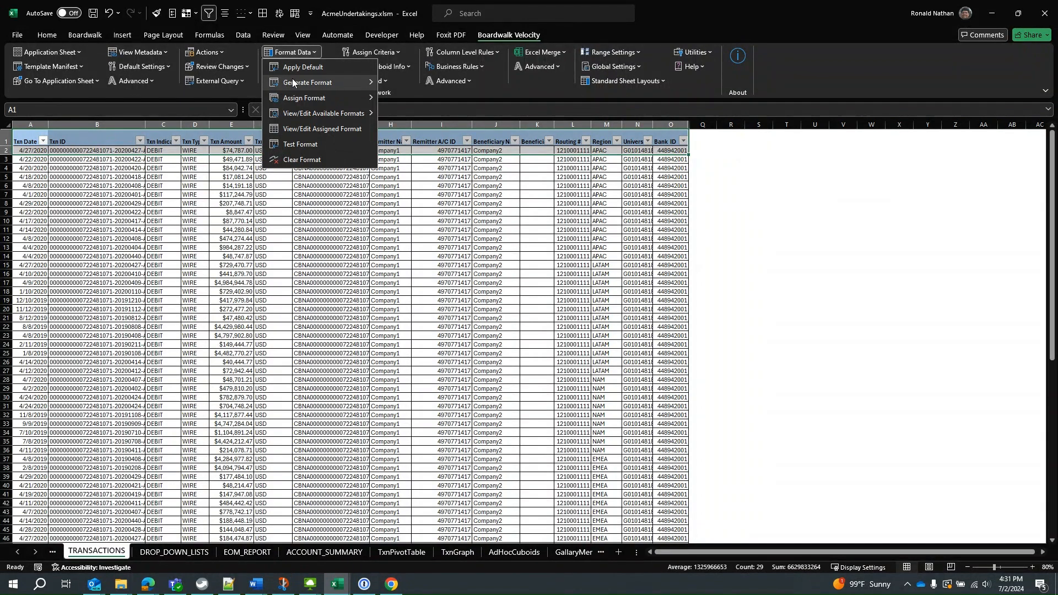
mouse_move(293, 81)
left_click(411, 81)
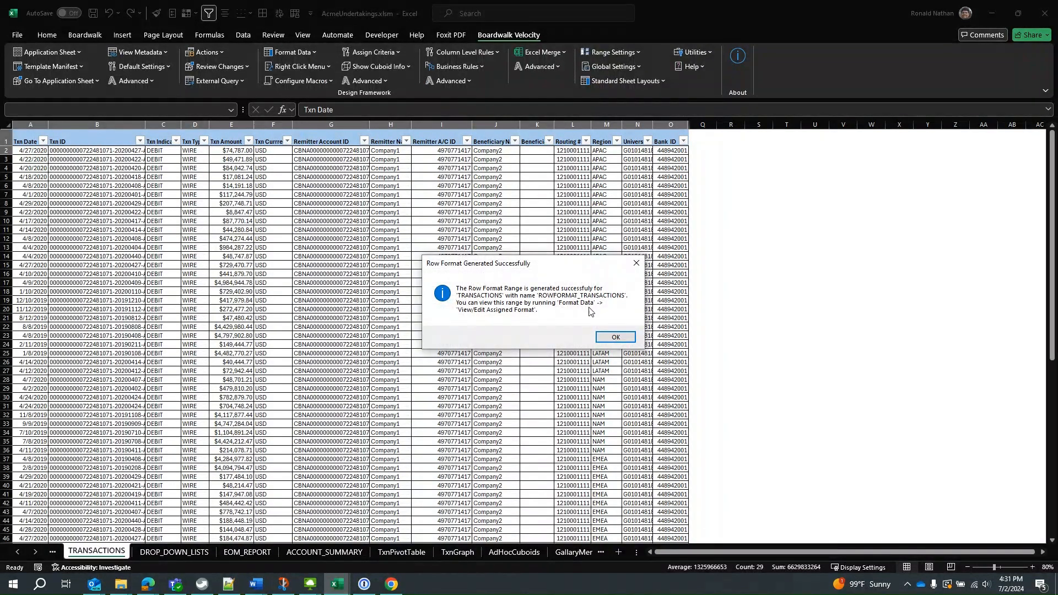
left_click(615, 338)
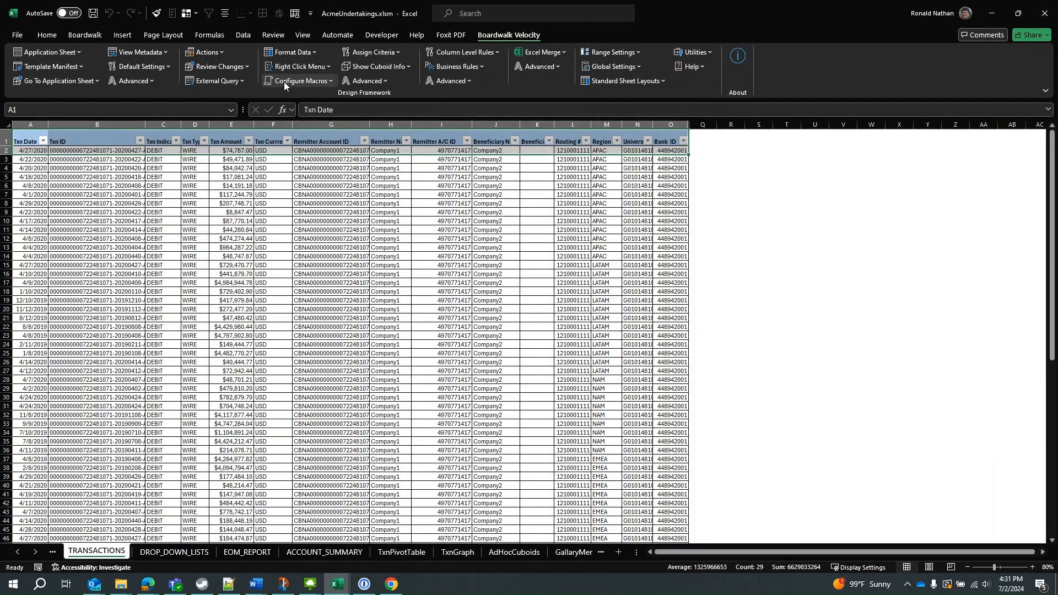
Run a format test on the TRANSACTIONS sheet and check Region cell M3 for the region drop-down
left_click(302, 54)
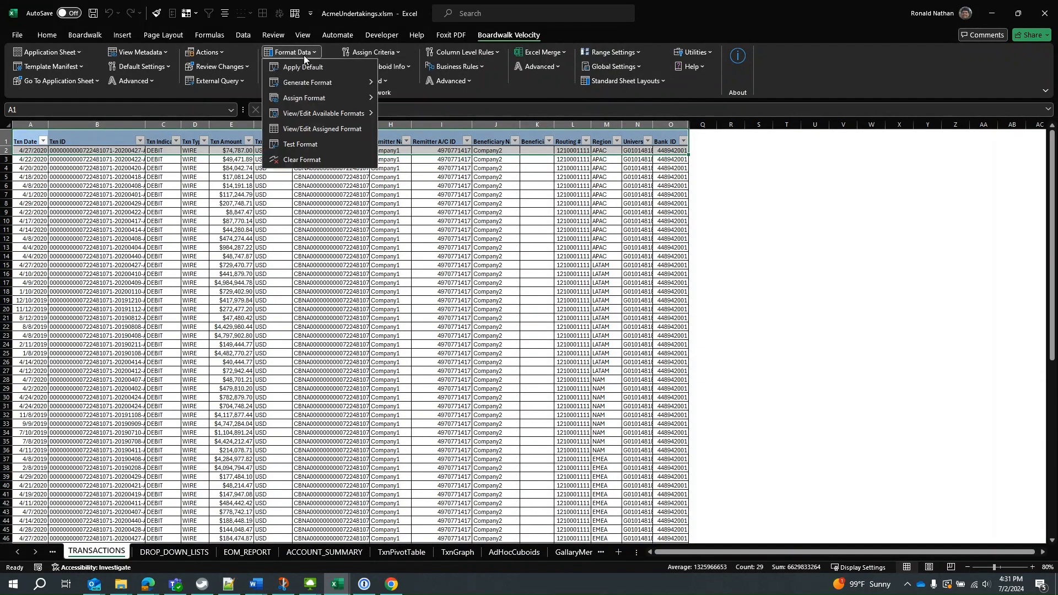
left_click(302, 143)
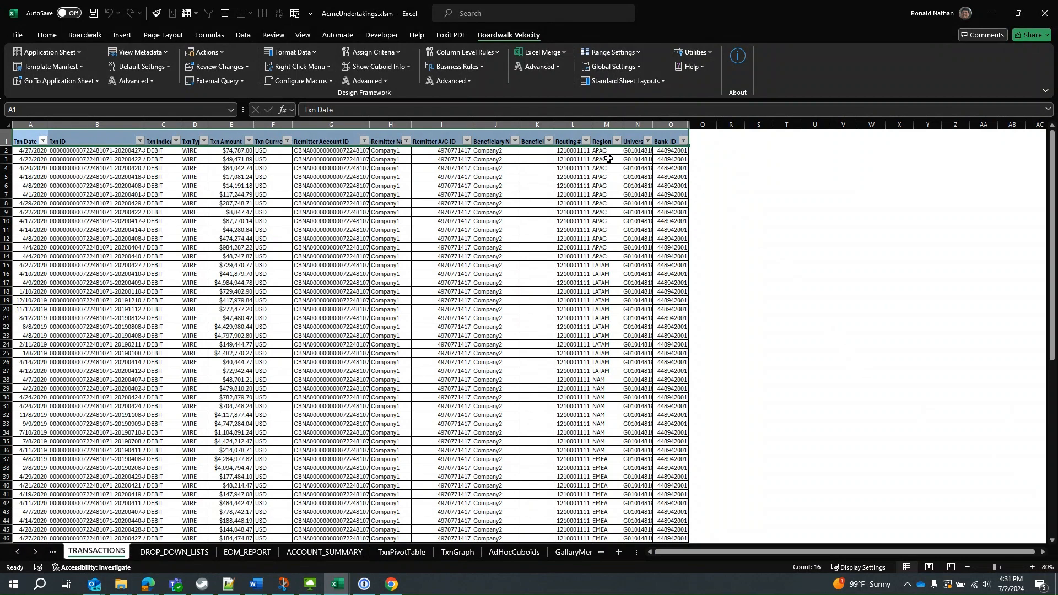
left_click(606, 158)
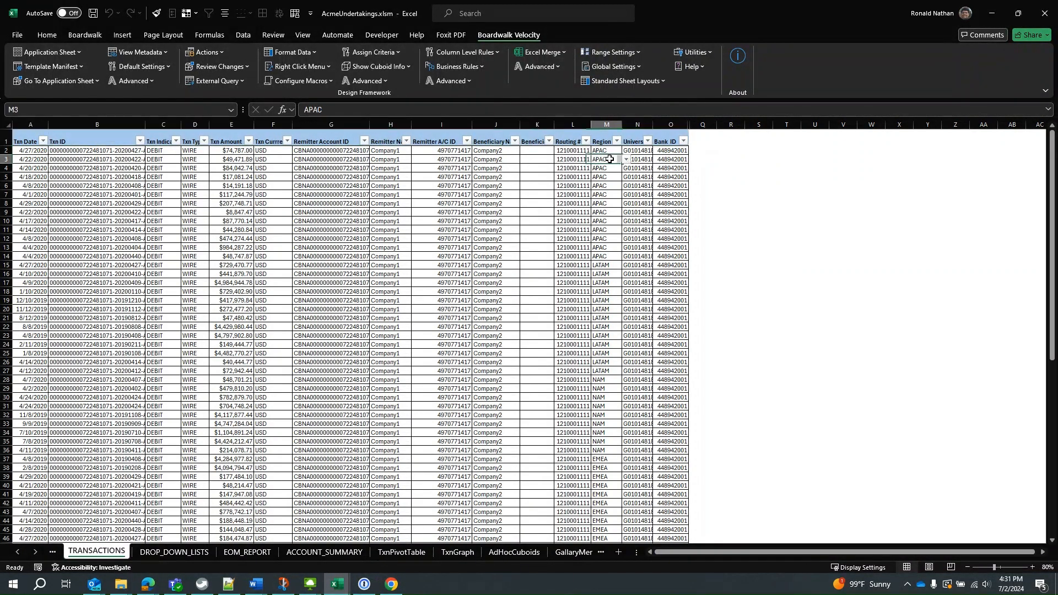
Check the region choices in cell M4 and review the data validation settings of Region cell M2
left_click(615, 170)
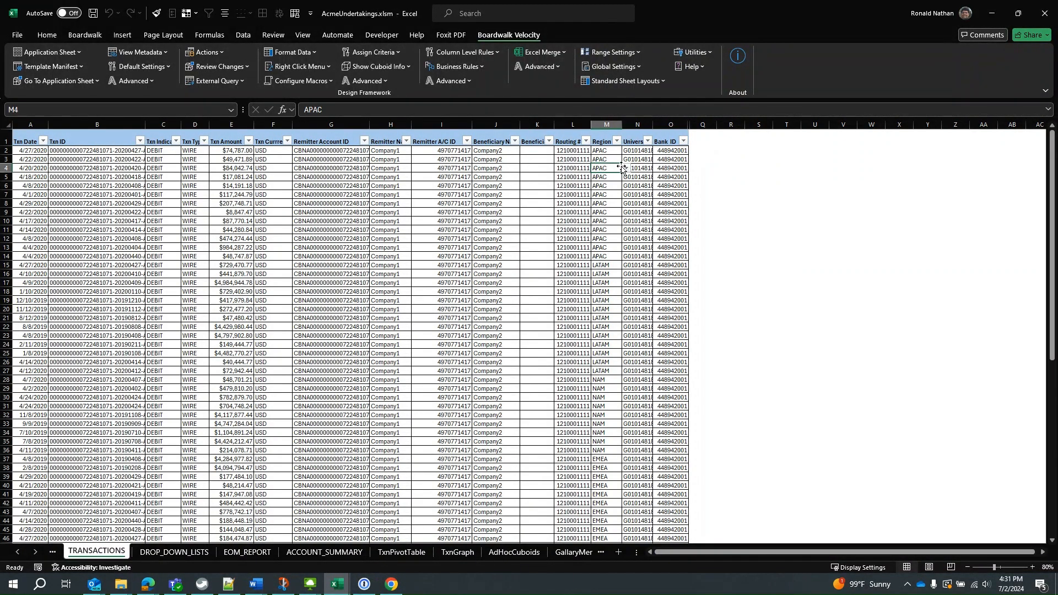
left_click(626, 169)
left_click(626, 169)
left_click(604, 150)
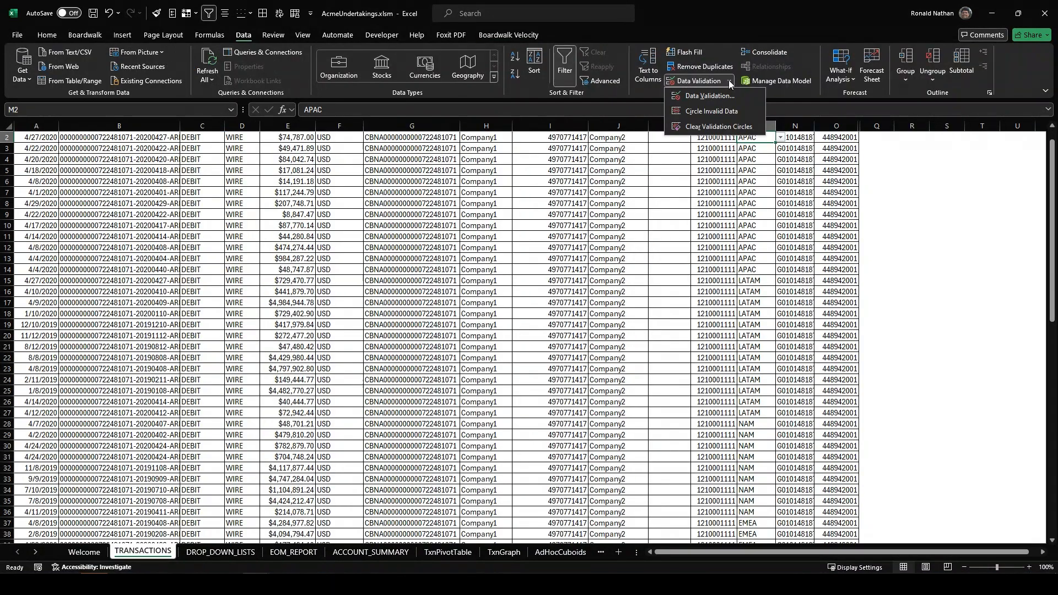
left_click(716, 94)
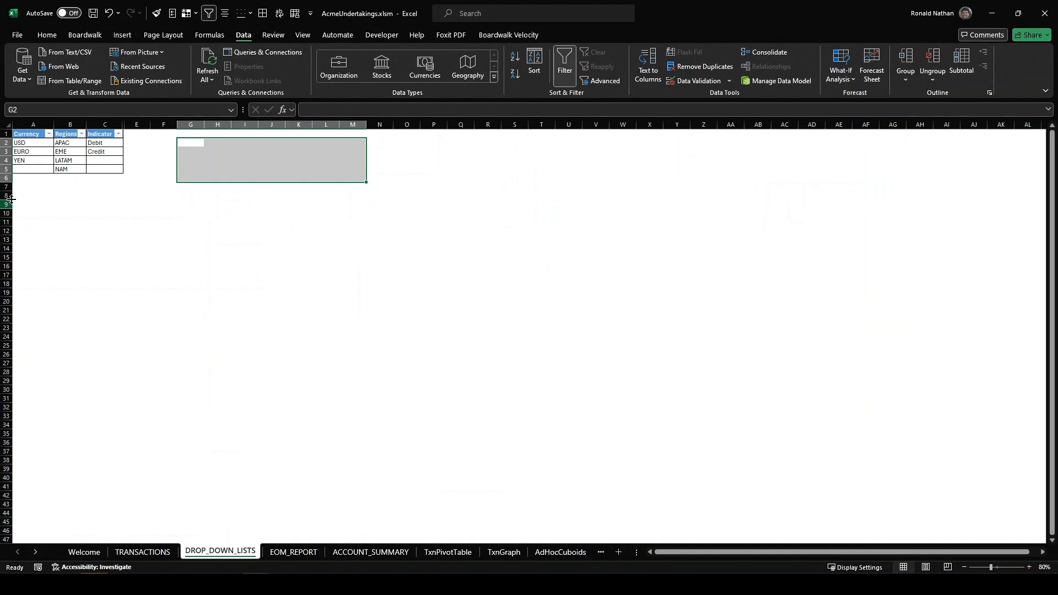
Insert a Boardwalk row below row 5 on the DROP_DOWN_LISTS sheet and enter AFRICA as its region in B6
left_click(6, 169)
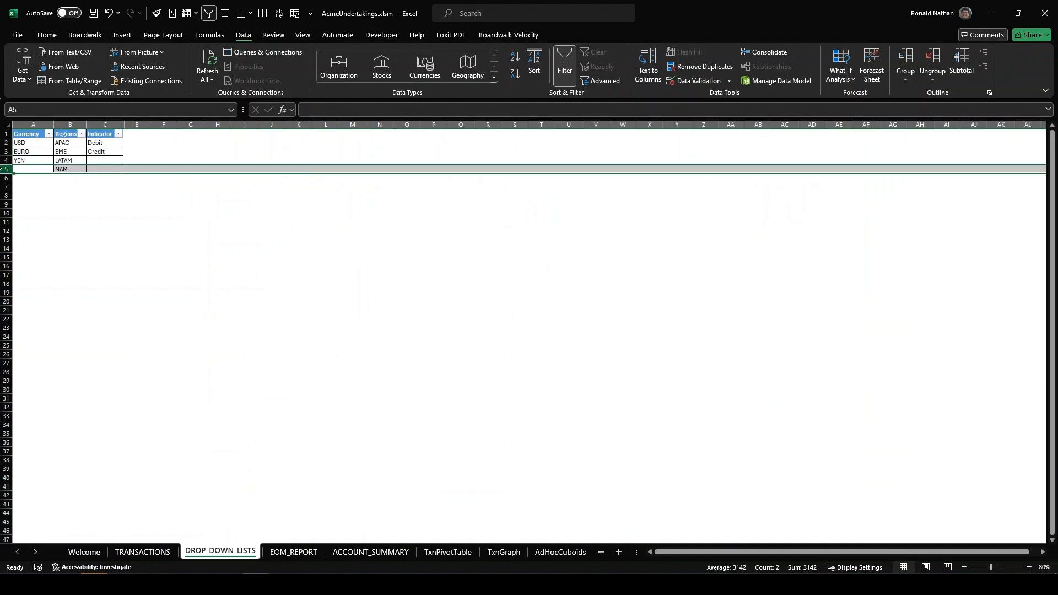
right_click(5, 169)
mouse_move(73, 389)
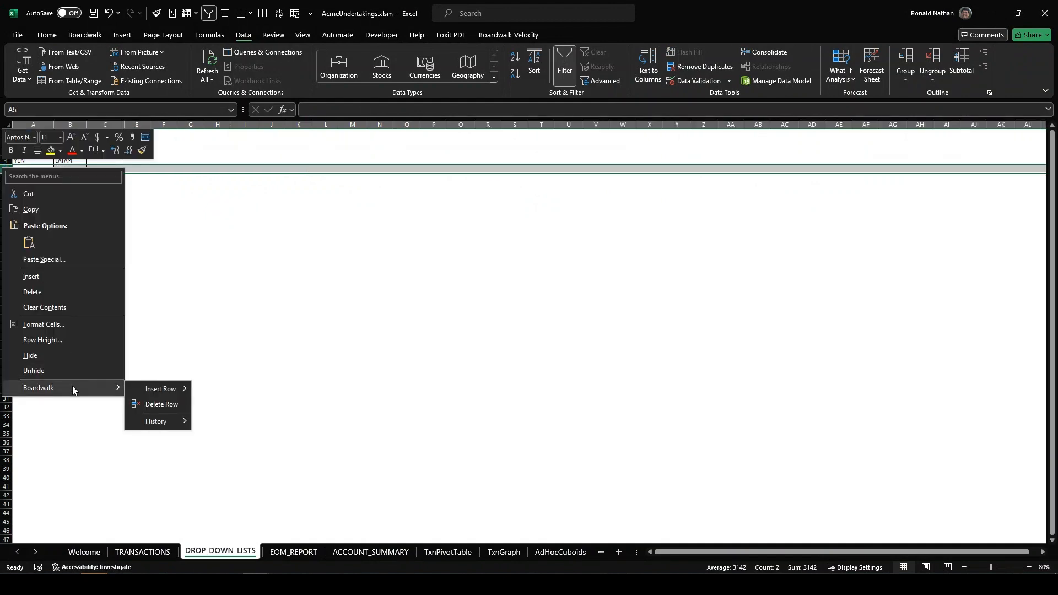
mouse_move(161, 389)
left_click(215, 389)
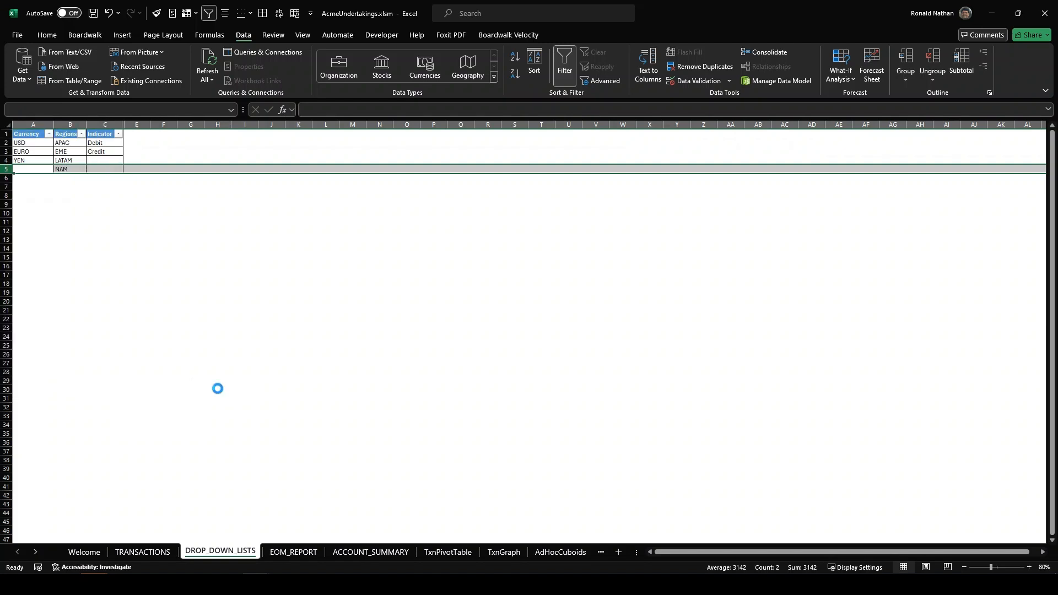
left_click(70, 178)
type("AFRICA")
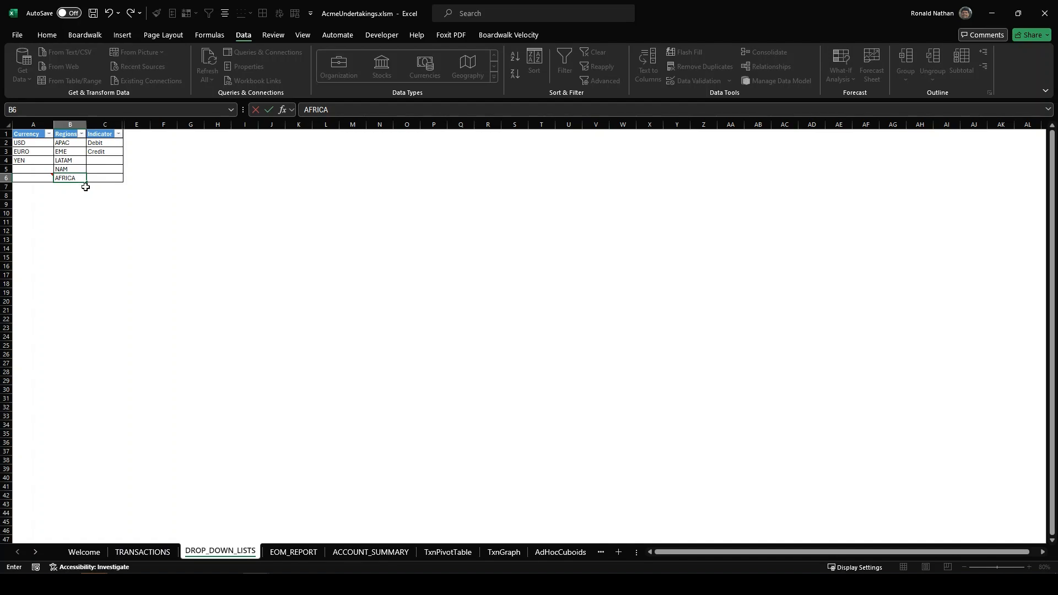
key("Return")
Check on the TRANSACTIONS sheet whether the region choices in M2 include AFRICA
left_click(142, 552)
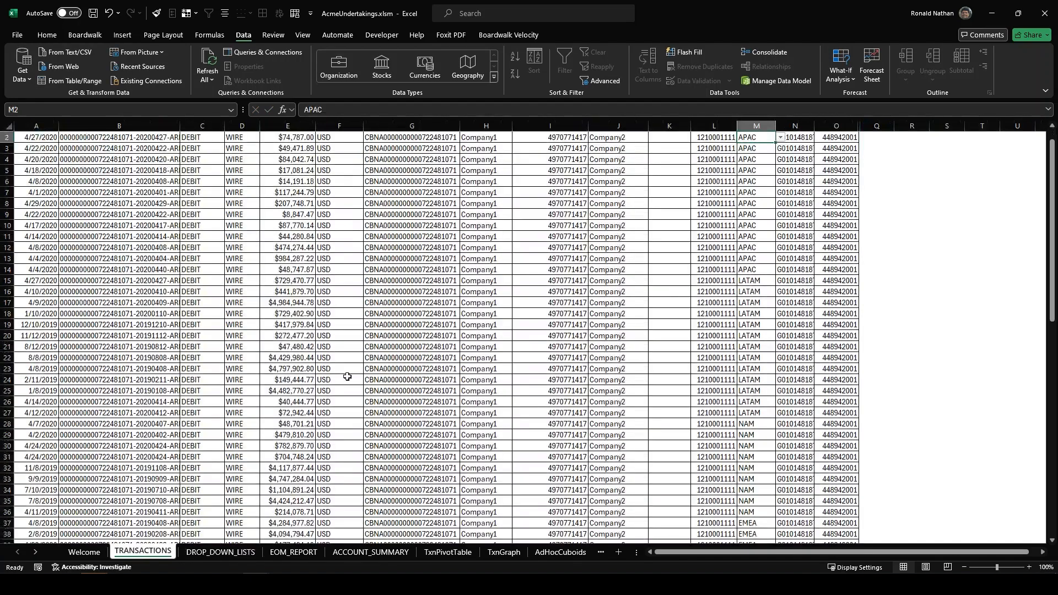
left_click(780, 137)
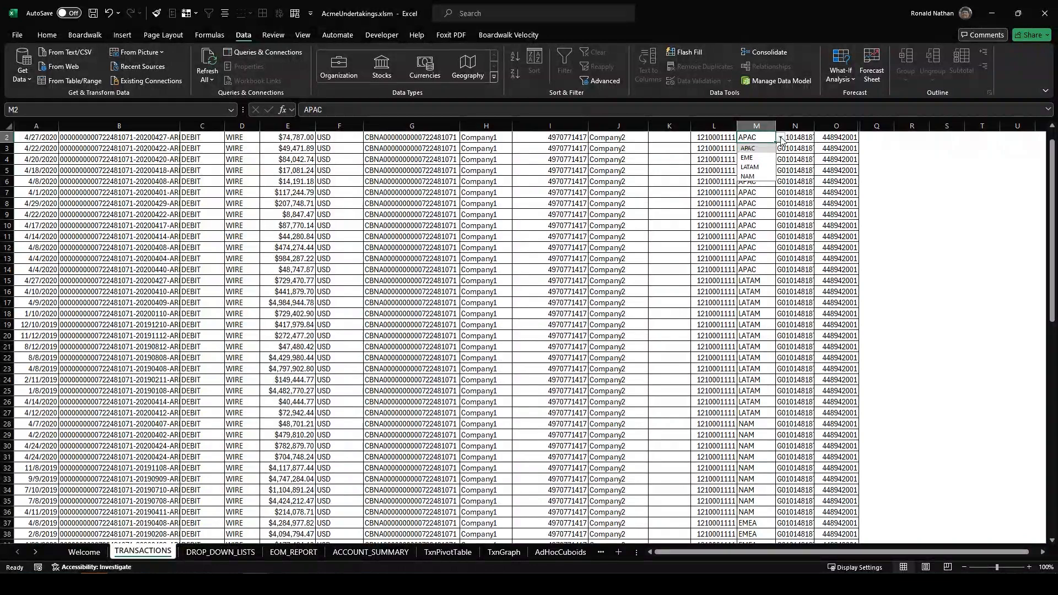
left_click(781, 139)
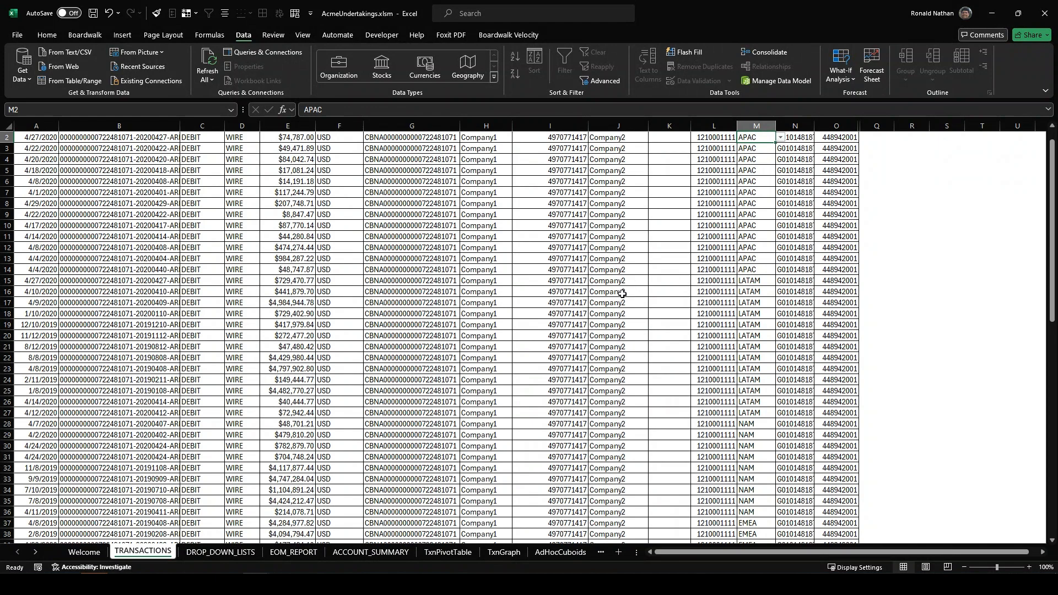
Inspect the range name covering the Regions column B1:B6 on the DROP_DOWN_LISTS sheet
left_click(233, 555)
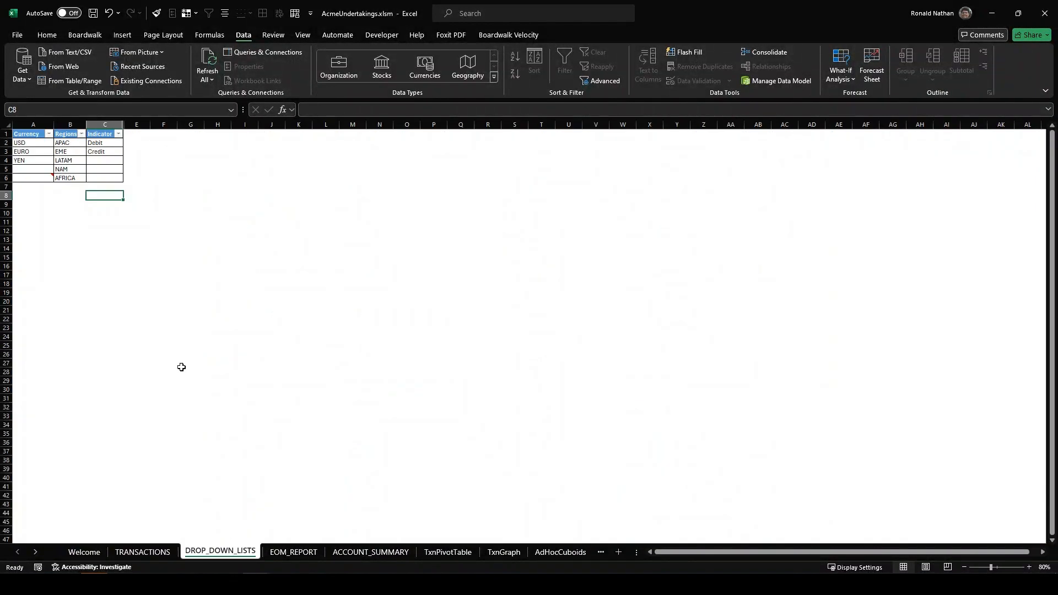
left_click_drag(69, 133, 65, 179)
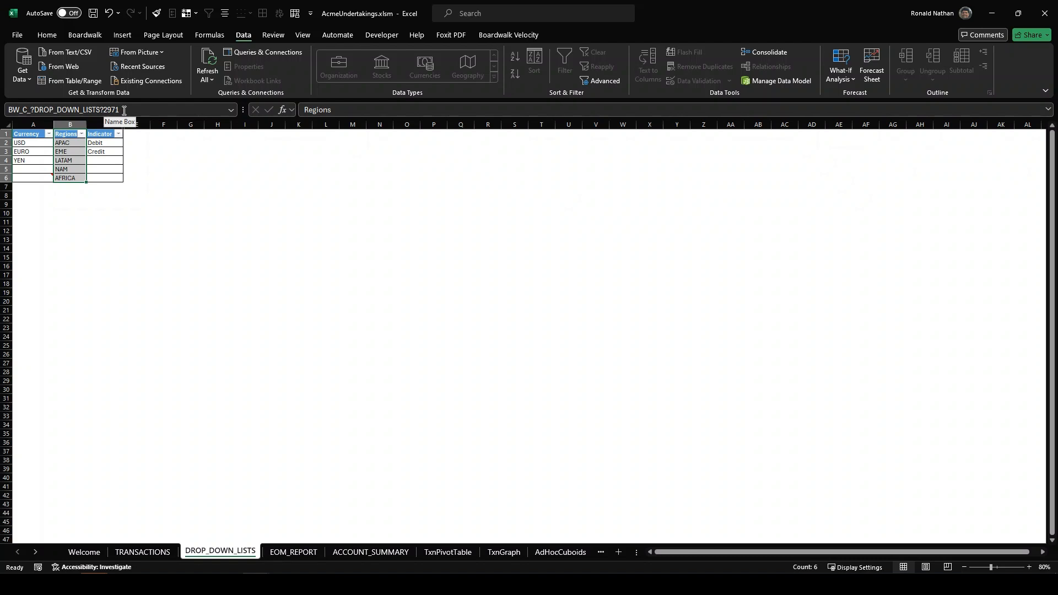
left_click(153, 186)
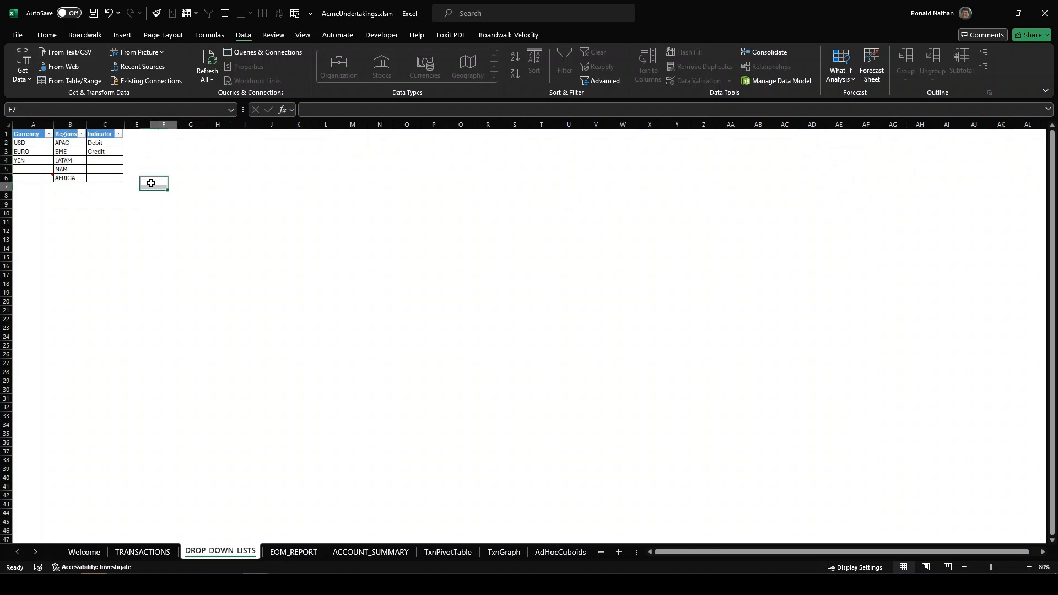
Find the named range BW_T_?DROP_DOWN_LISTS and check that it covers the whole table A1:C6
left_click_drag(30, 136, 107, 178)
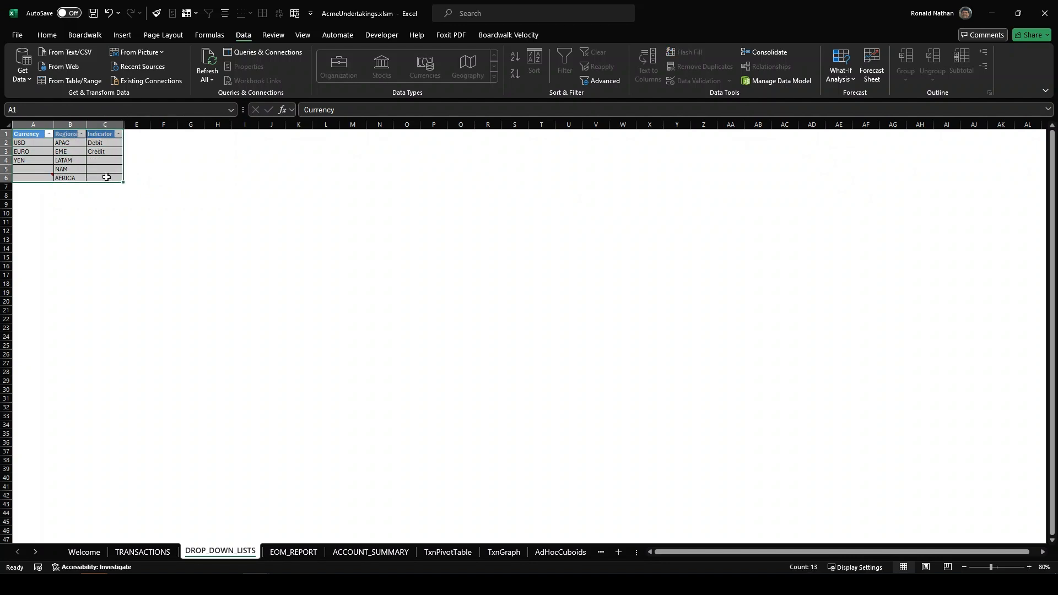
left_click(231, 112)
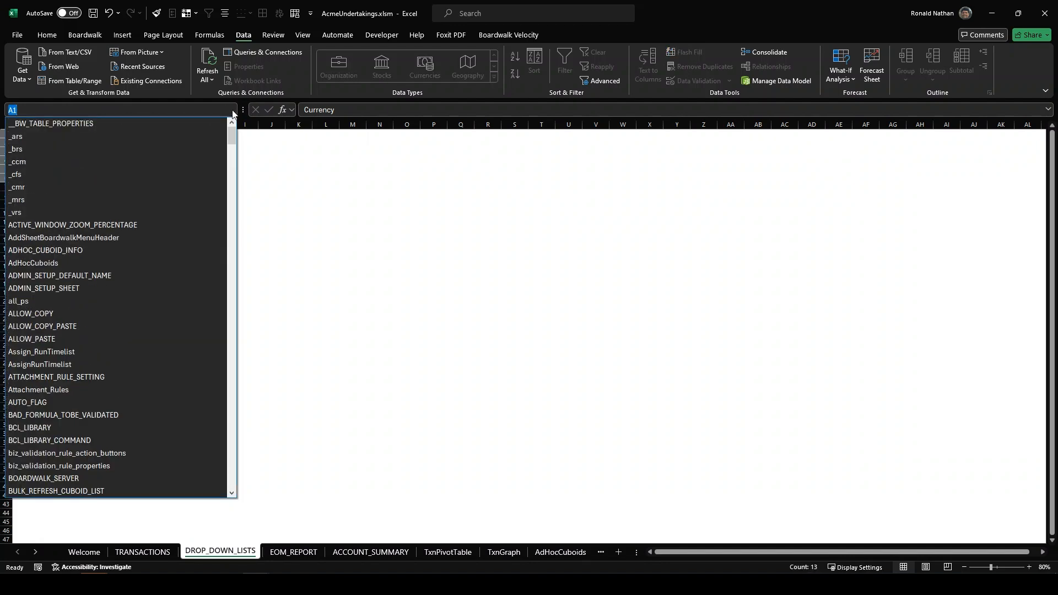
type("bw")
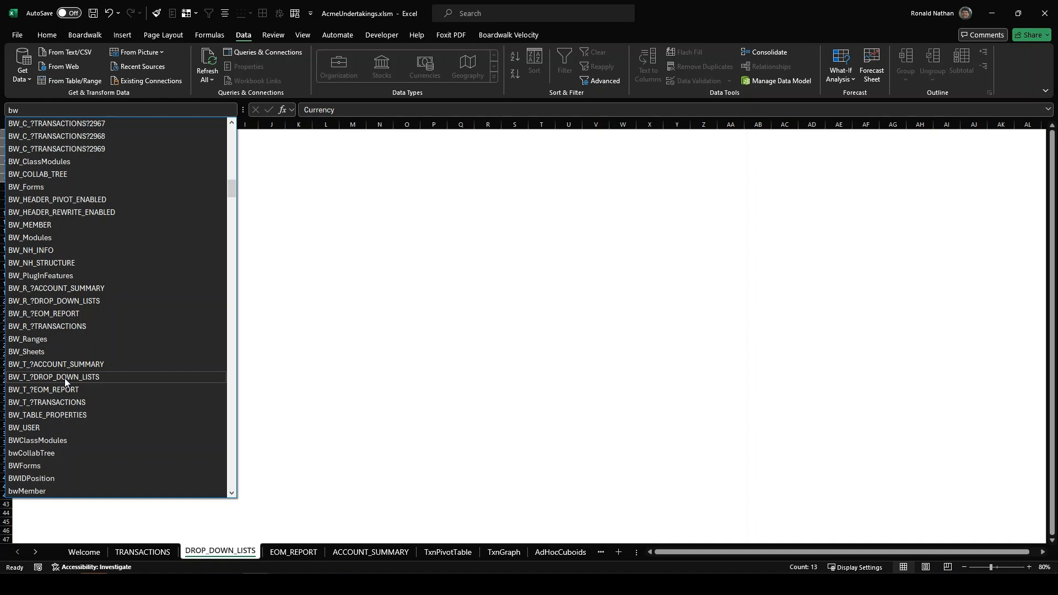
left_click(84, 379)
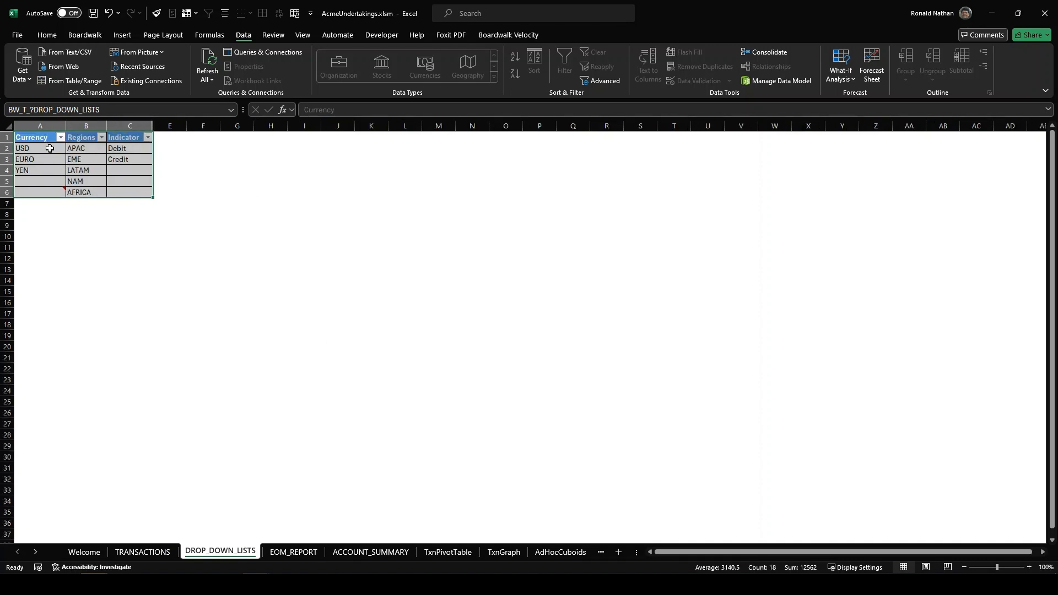
Start an OFFSET formula in cell F2 with the named range BW_T_?DROP_DOWN_LISTS as its reference
left_click(208, 148)
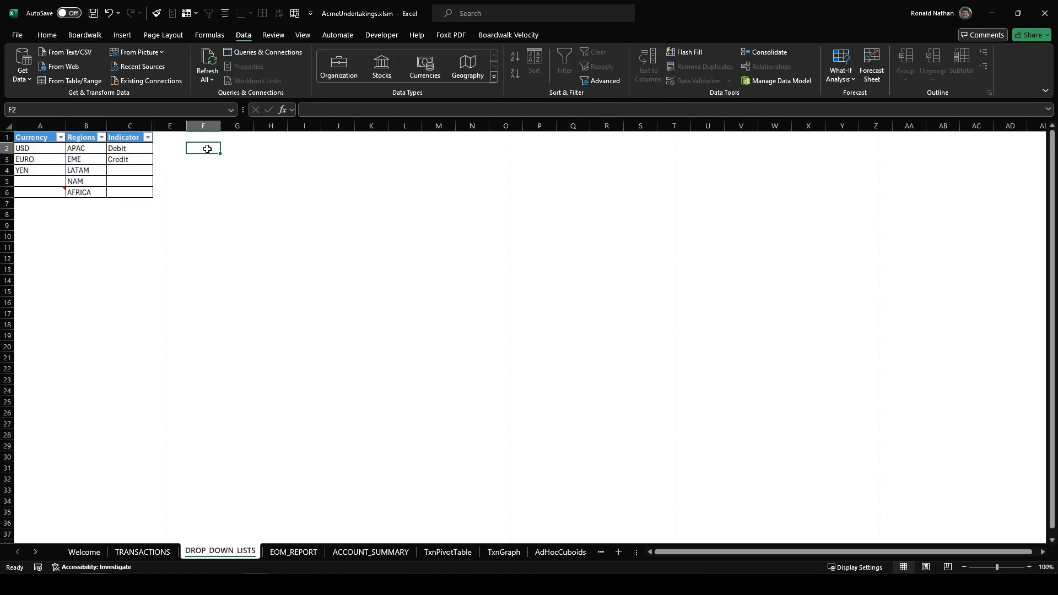
type("=")
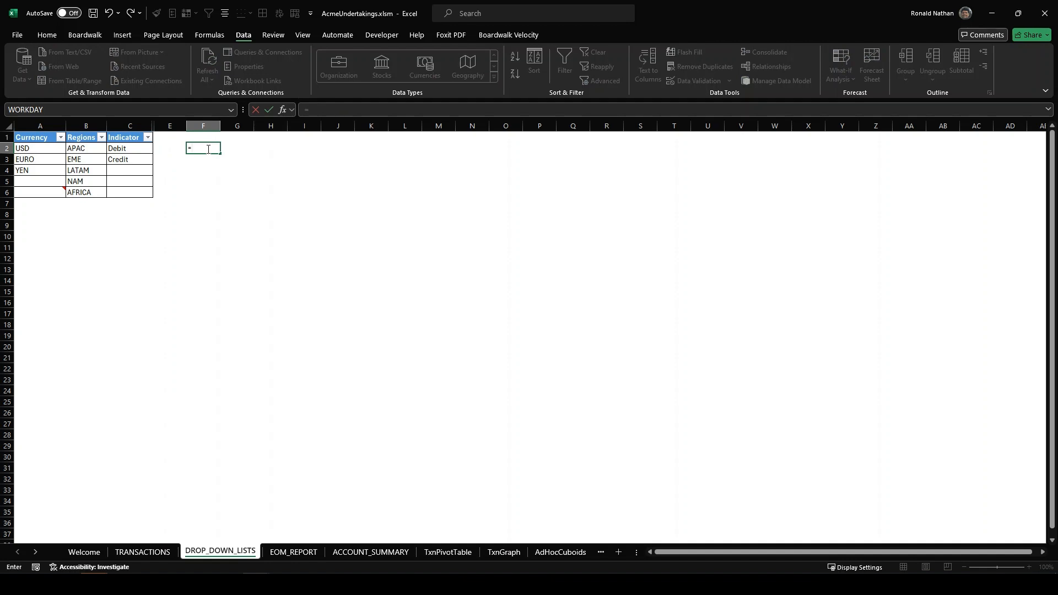
type("OFFSET")
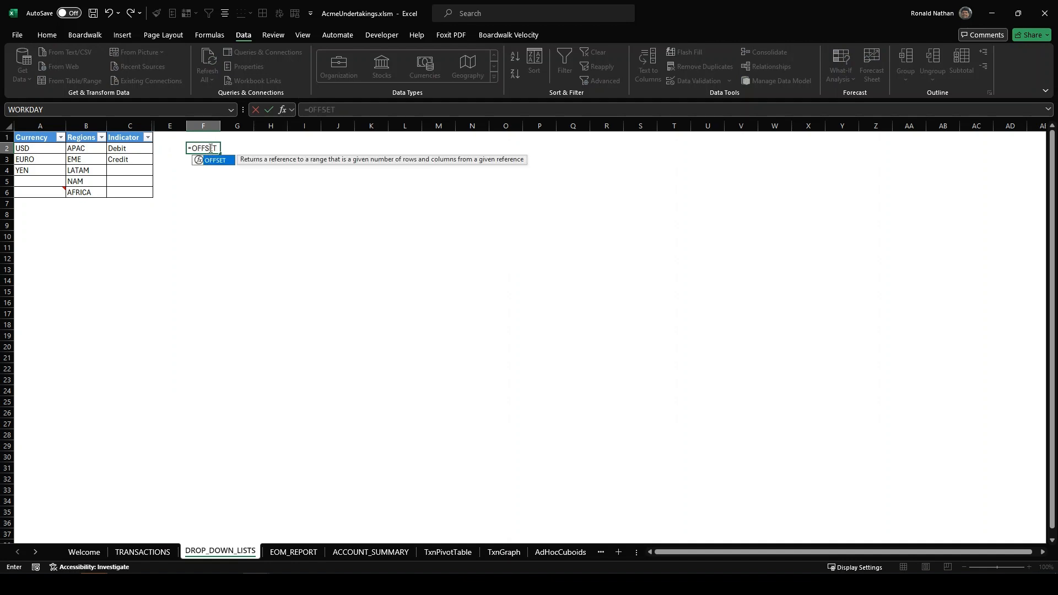
double_click(215, 161)
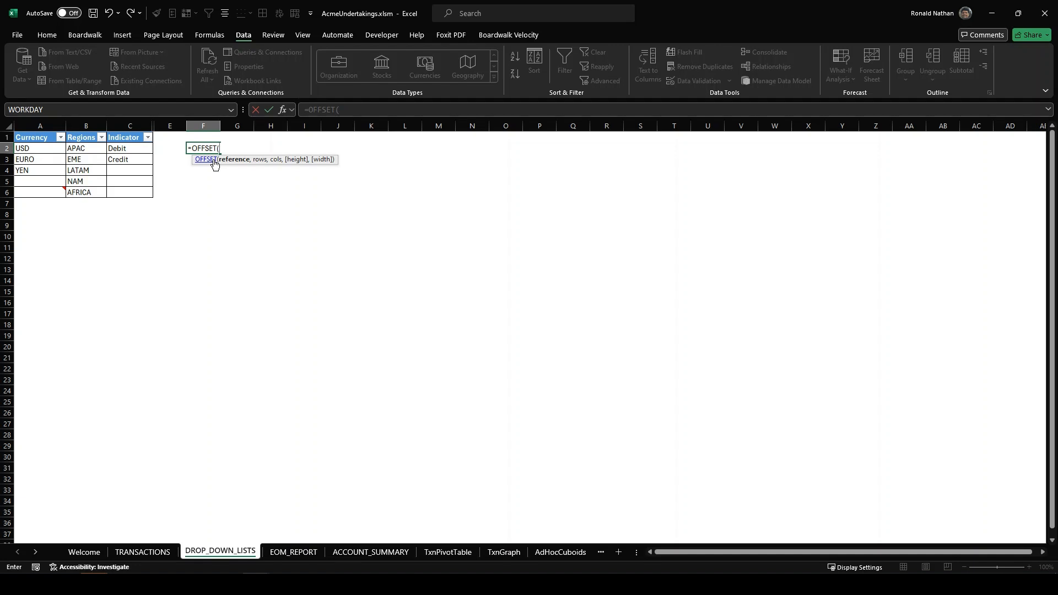
type("Bw_")
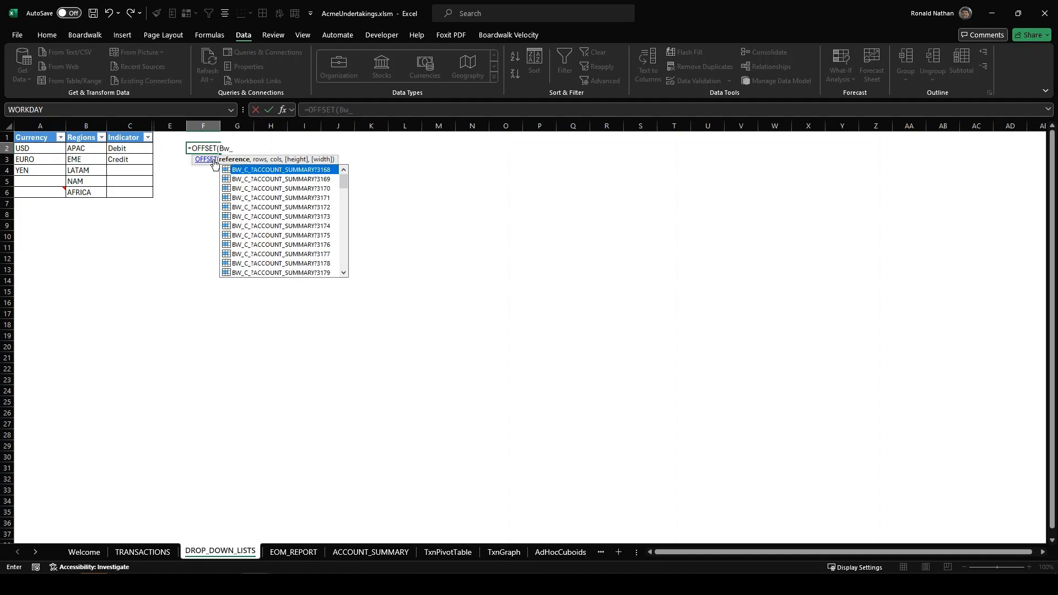
type("T")
left_click(289, 179)
double_click(288, 180)
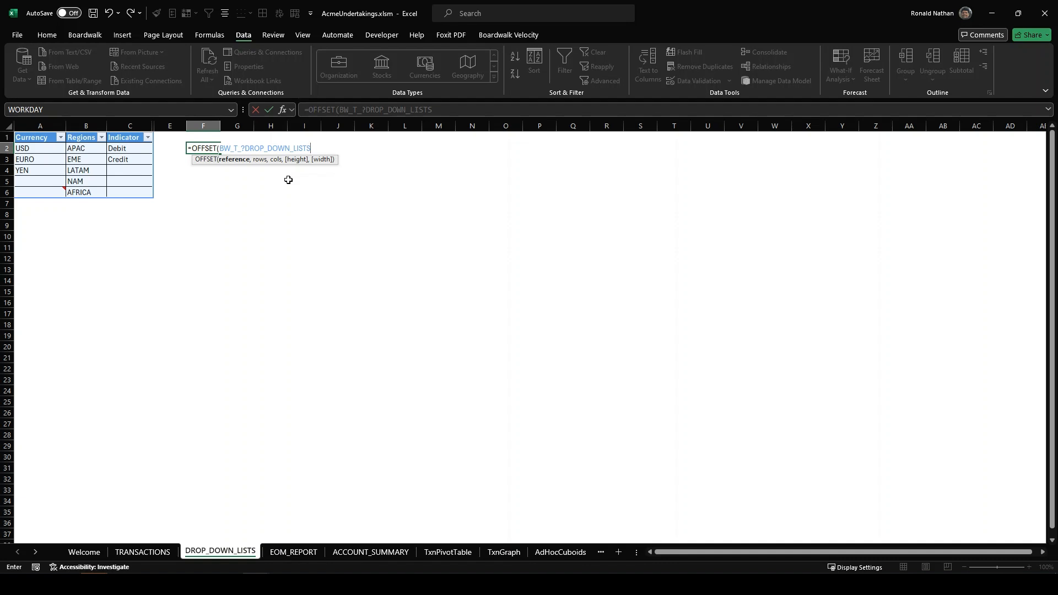
Complete the OFFSET formula in F2 with a column offset of 1 and a width of 1, leaving rows and height empty
type(",")
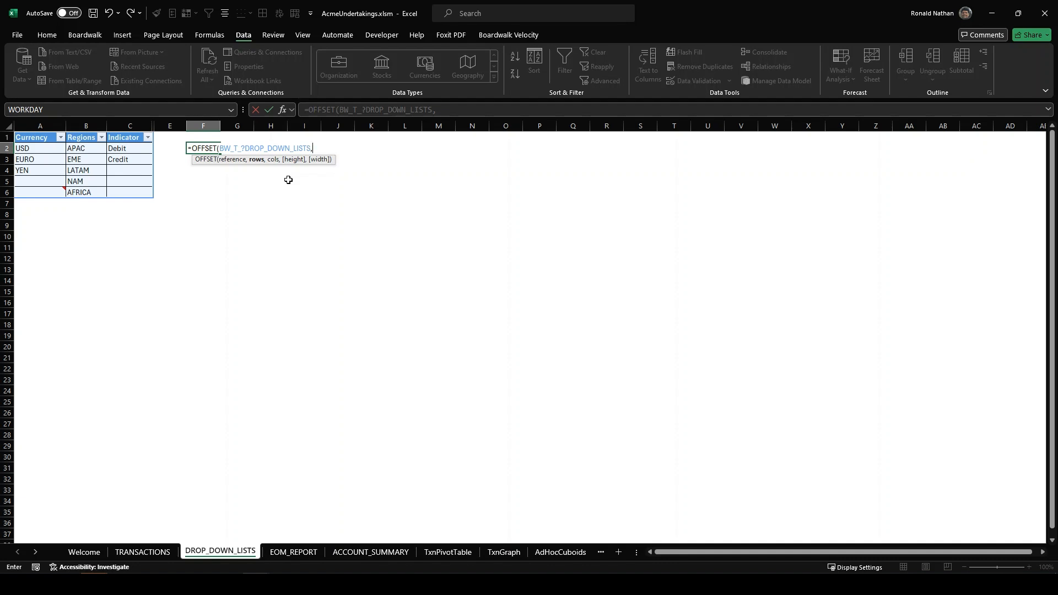
type(",")
type(",")
type(",")
key("BackSpace")
type(",")
type(")")
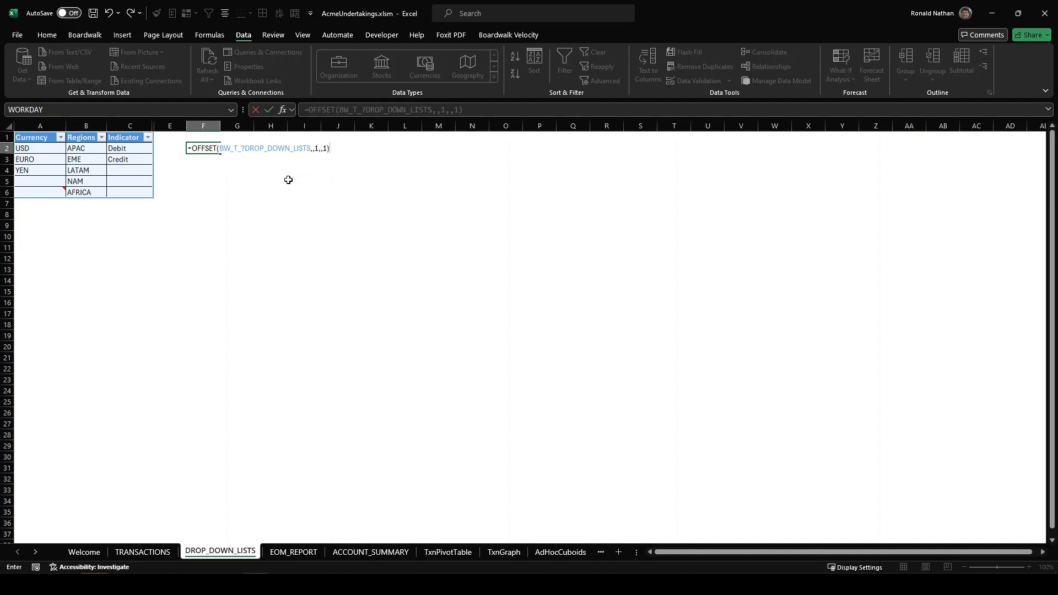
key("Return")
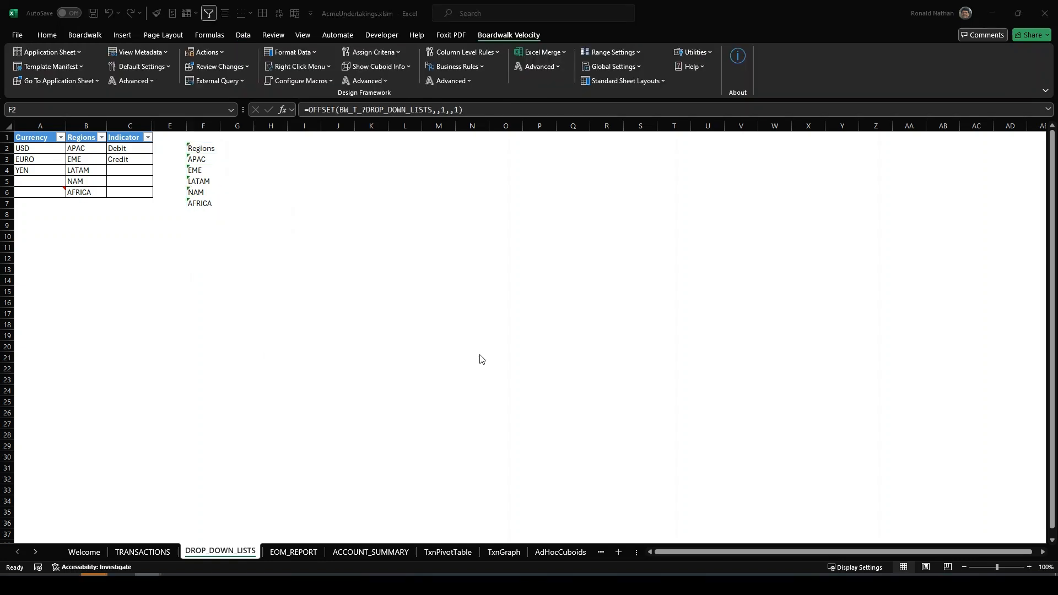
Define the workbook name DDL_Regions referring to the OFFSET formula copied from F2, =OFFSET(BW_T_?DROP_DOWN_LISTS,,1,,1)
left_click_drag(472, 113, 293, 115)
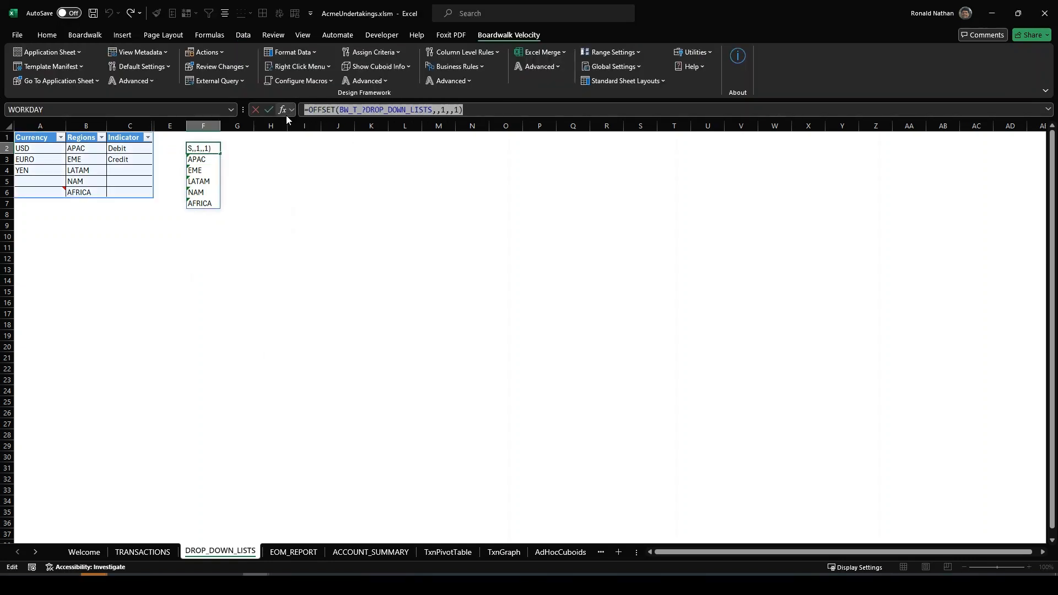
left_click(255, 110)
left_click(209, 35)
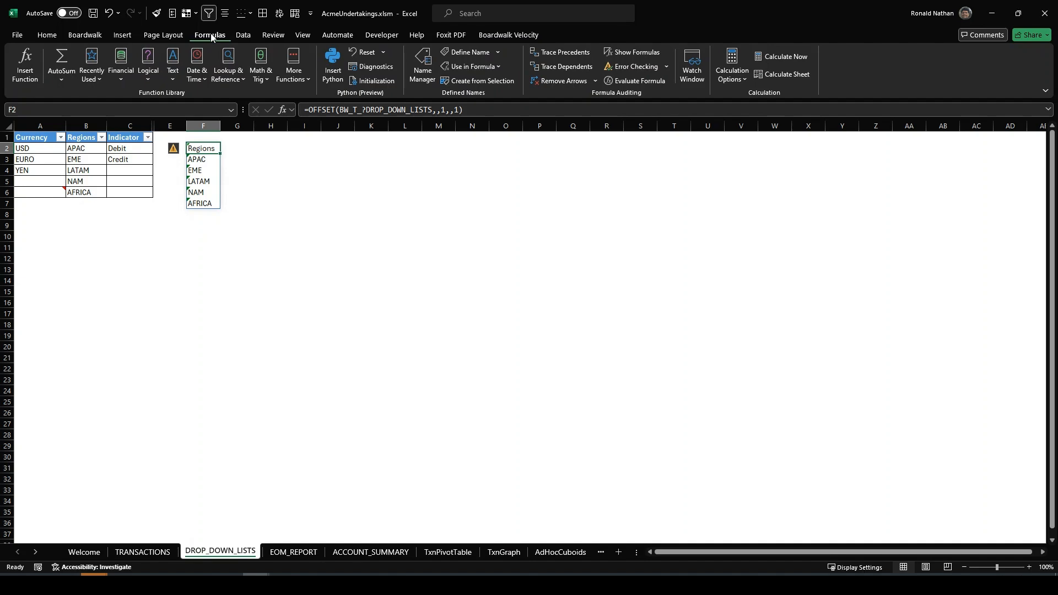
left_click(423, 70)
left_click(375, 108)
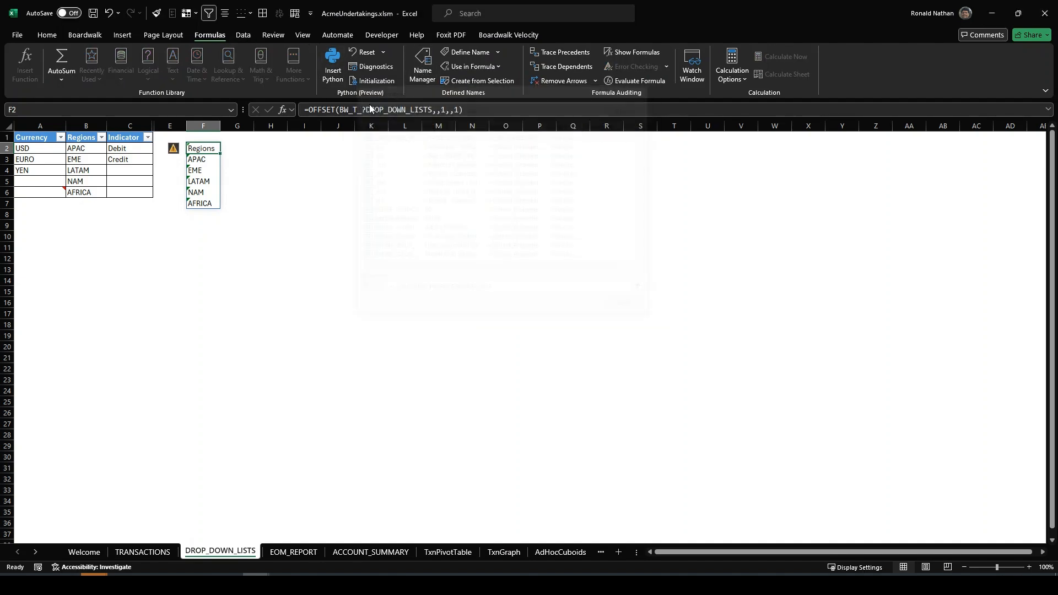
left_click(546, 240)
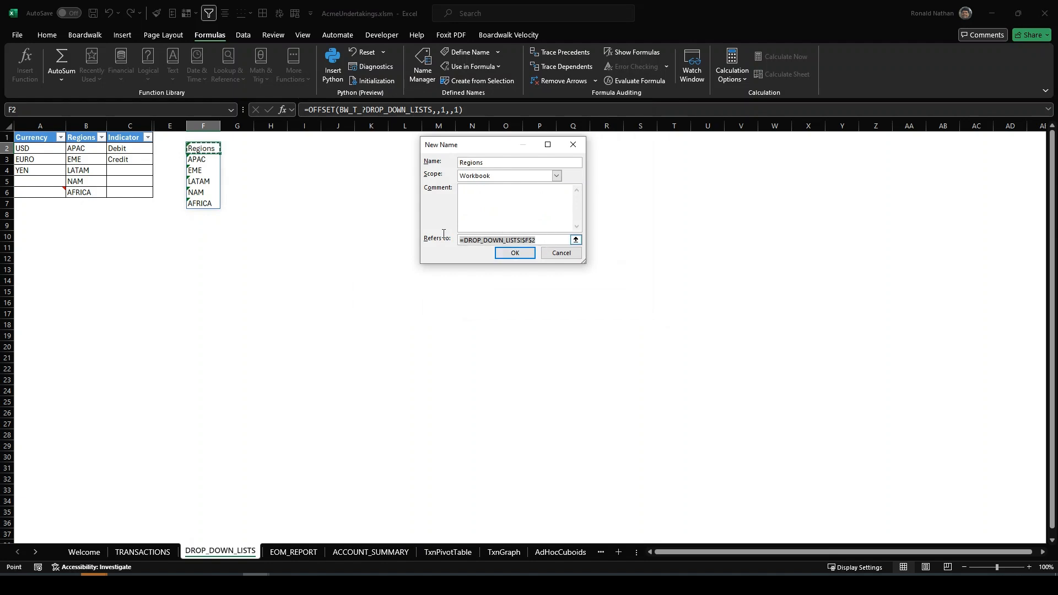
key("ctrl+v")
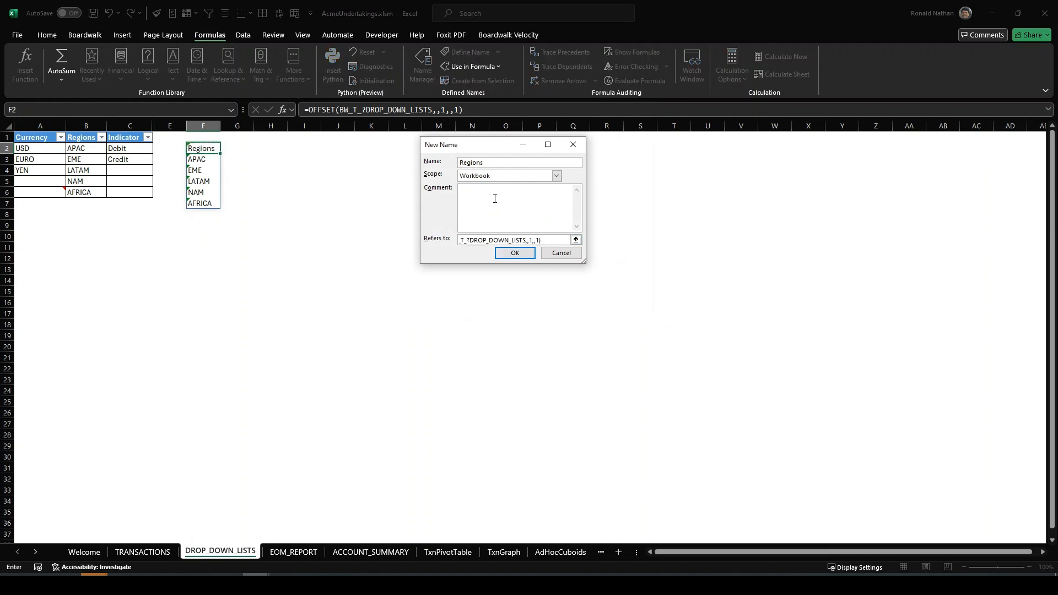
left_click(462, 162)
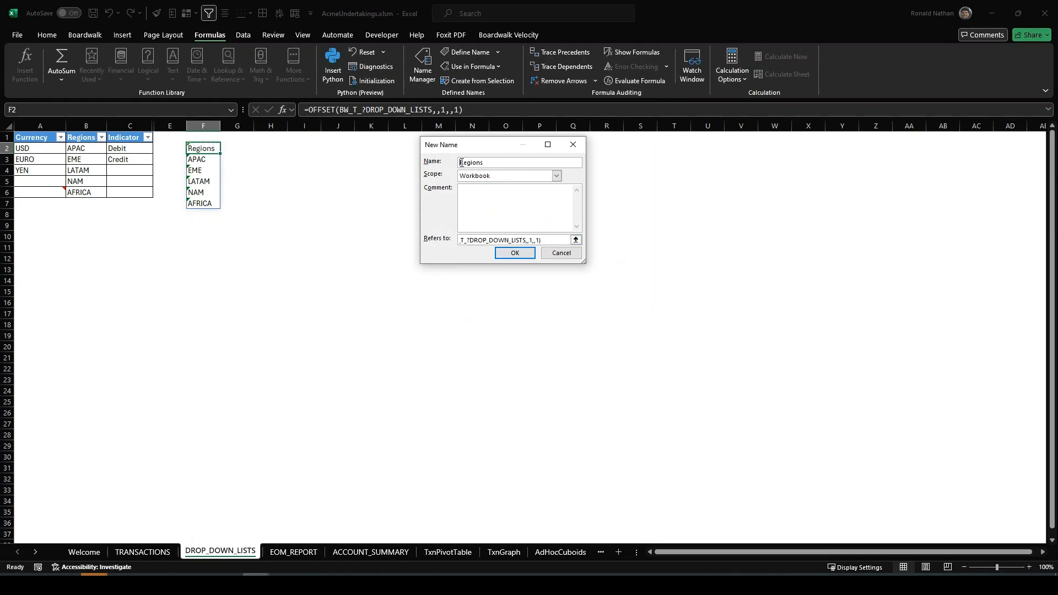
type("DDL_")
left_click(516, 254)
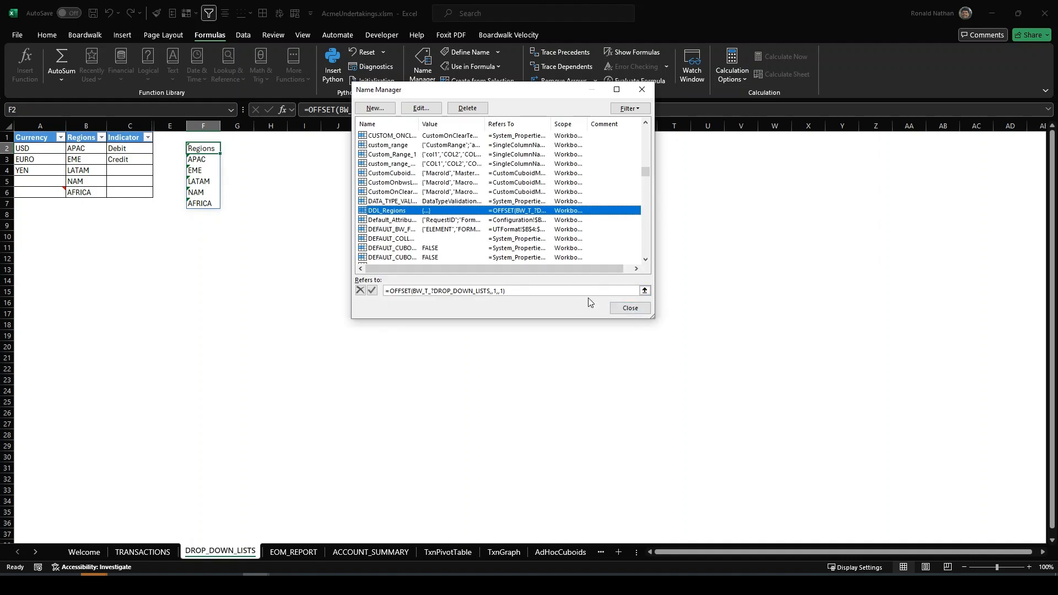
left_click(628, 311)
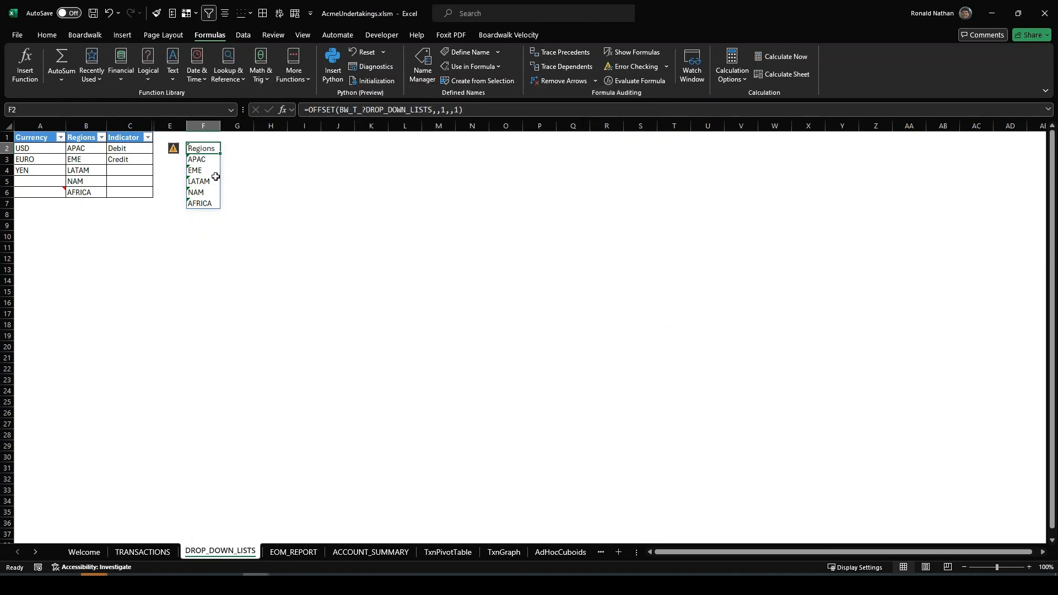
Test the new name with =DDL_Regions in cell G2 and clear the test formula again
left_click(239, 146)
type("=DDL")
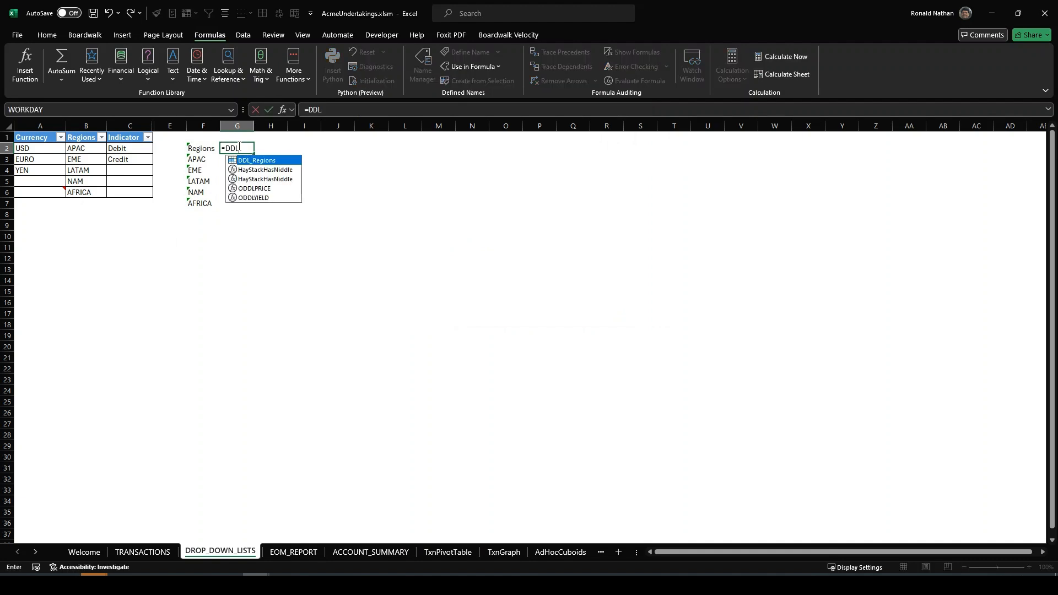
double_click(270, 160)
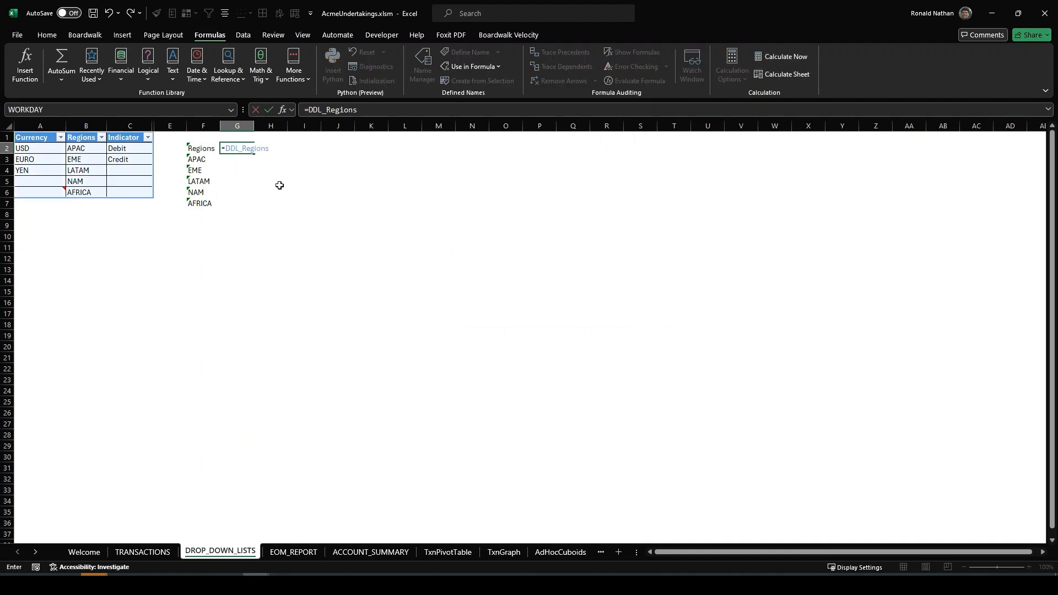
key("Return")
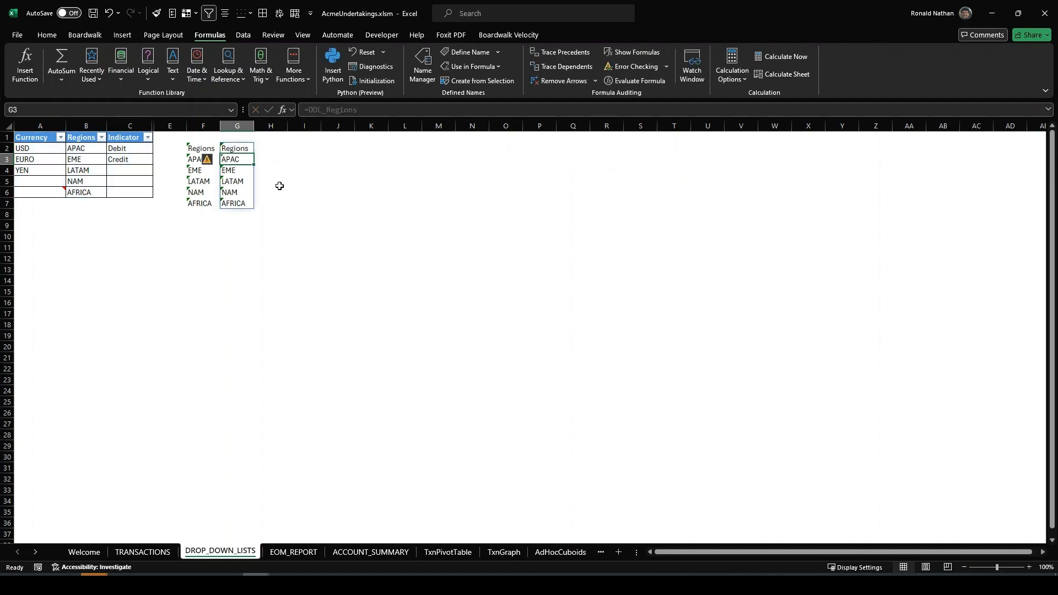
left_click(237, 150)
key("Delete")
left_click(212, 151)
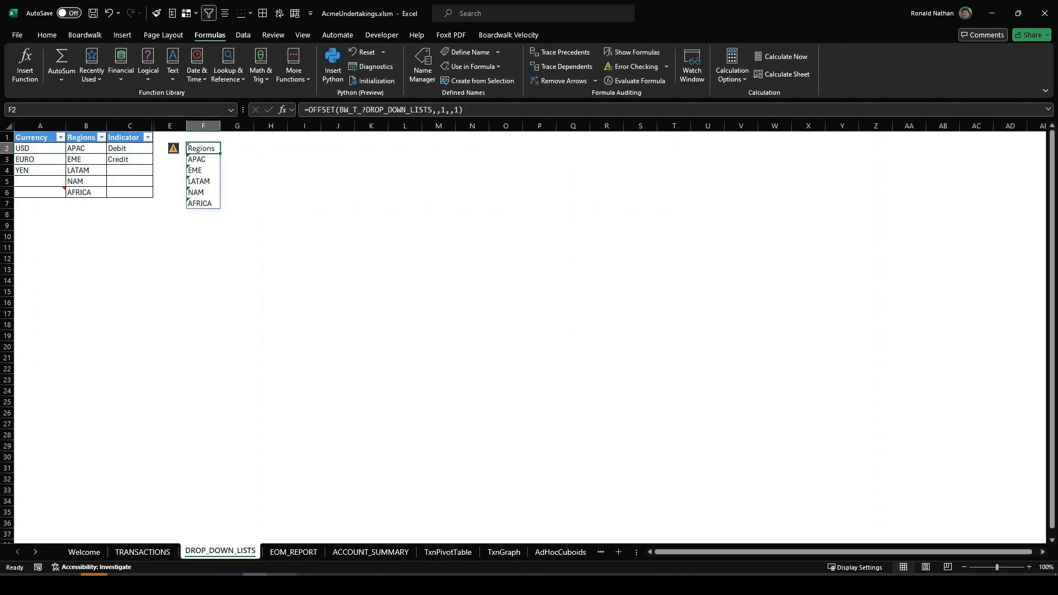
Set the list validation source of cell M2 on the TRANSACTIONS sheet to =DDL_Regions and check its drop-down
left_click(143, 552)
left_click(243, 35)
left_click(703, 81)
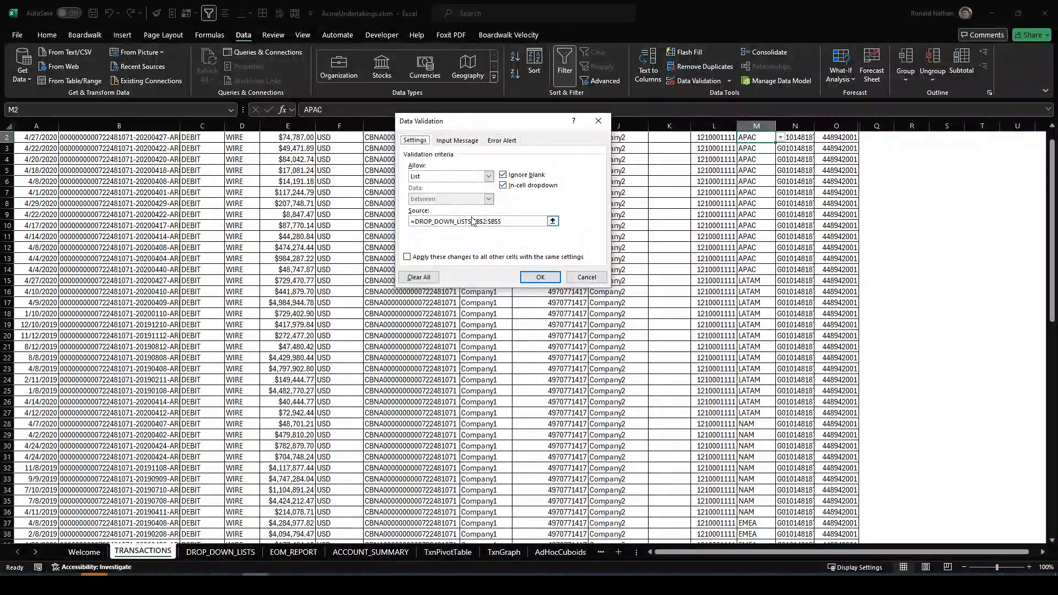
left_click_drag(505, 222, 411, 220)
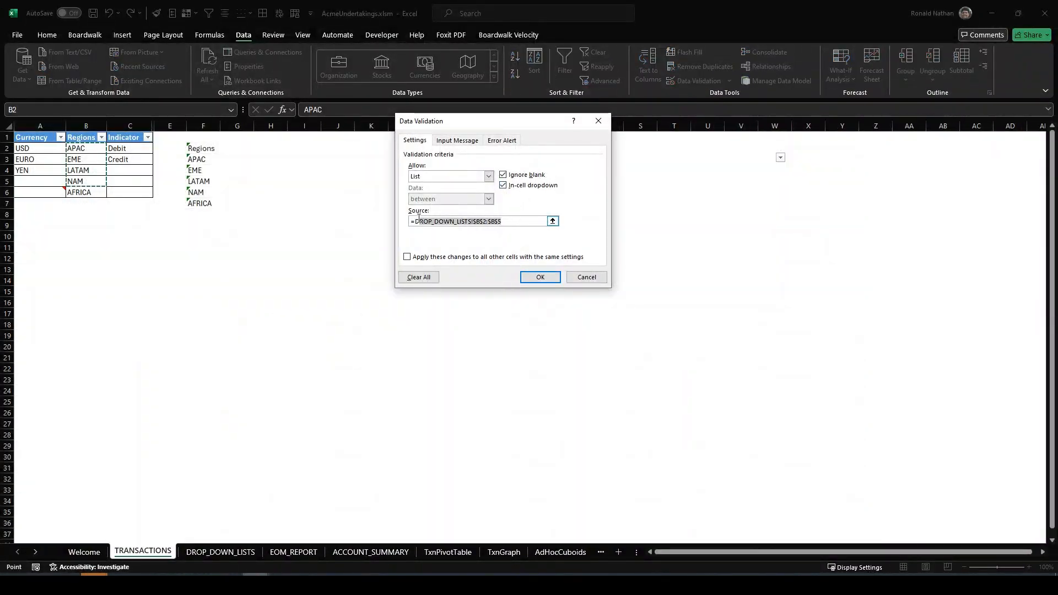
key("BackSpace")
type("=DDR")
key("Return")
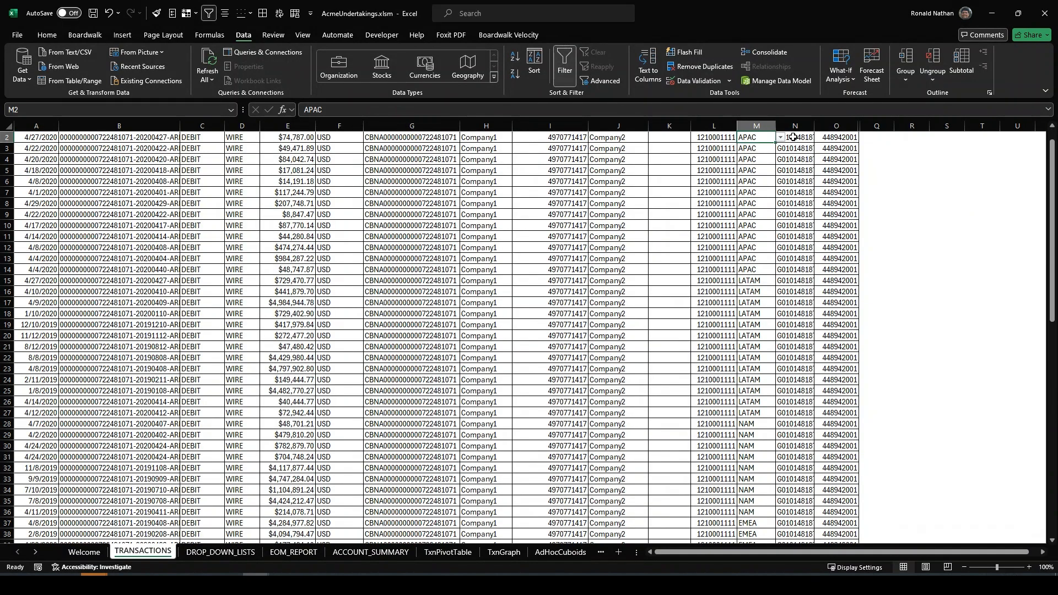
left_click(782, 138)
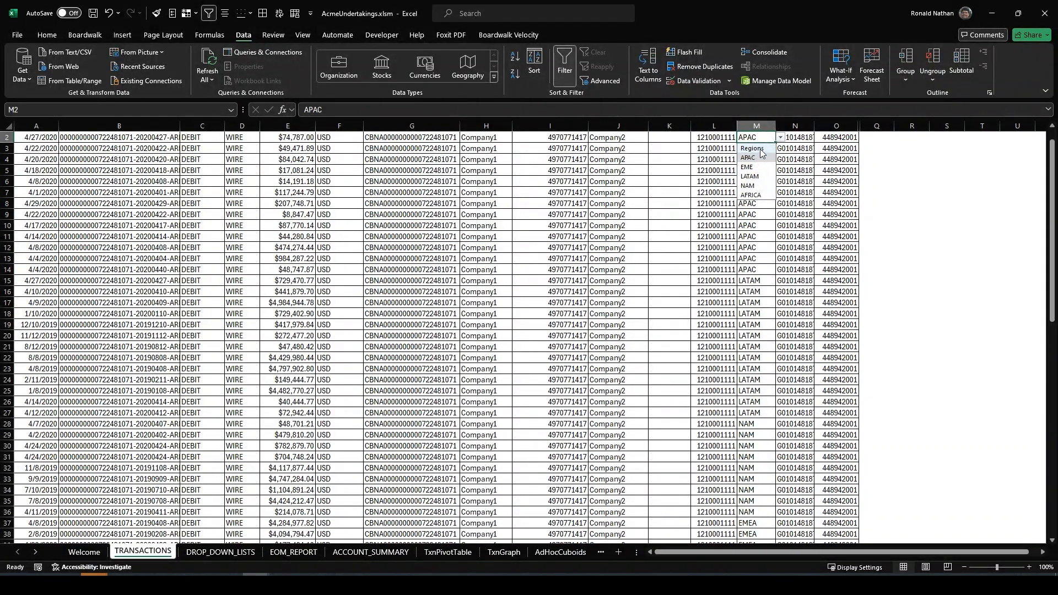
Enter =OFFSET(DDL_Regions,1,0,COUNTA(DDL_Regions)-1) in cell H2 of the DROP_DOWN_LISTS sheet to list the regions without the header
left_click(220, 551)
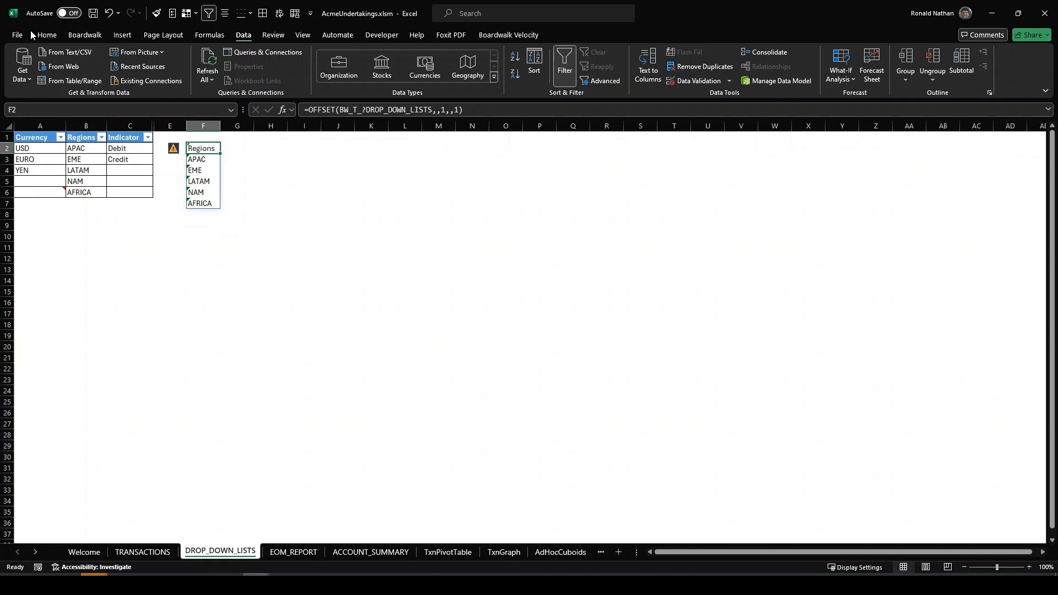
left_click(271, 148)
type("=")
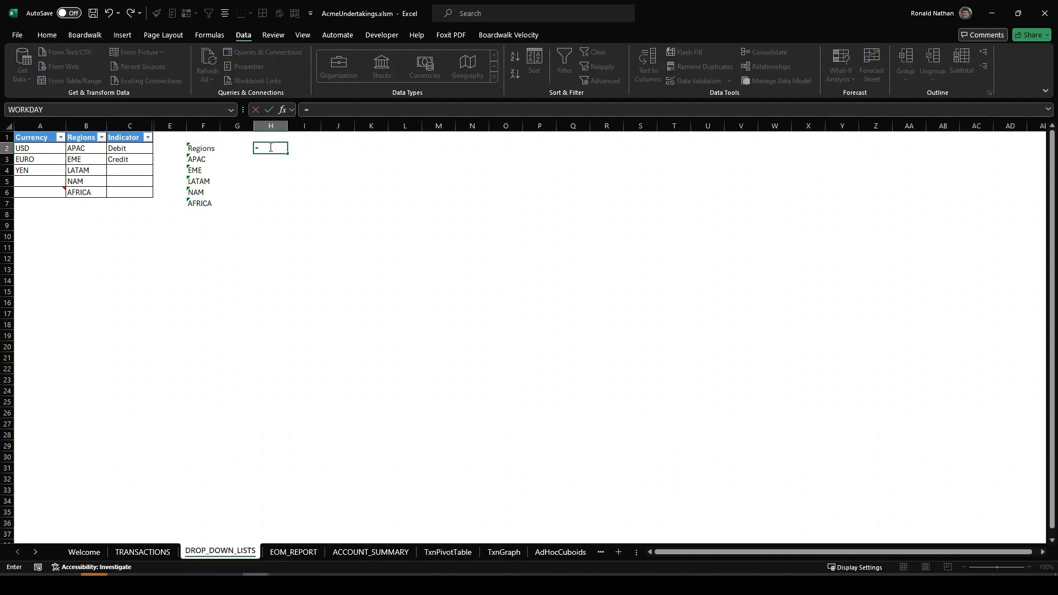
type("O")
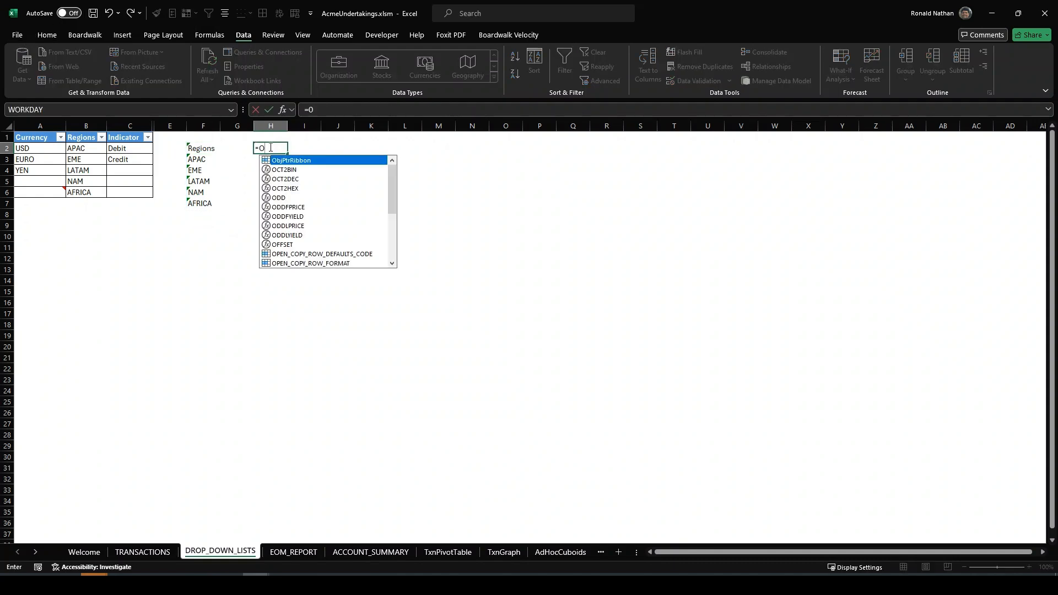
type("FFSET(DDL_REGIONS")
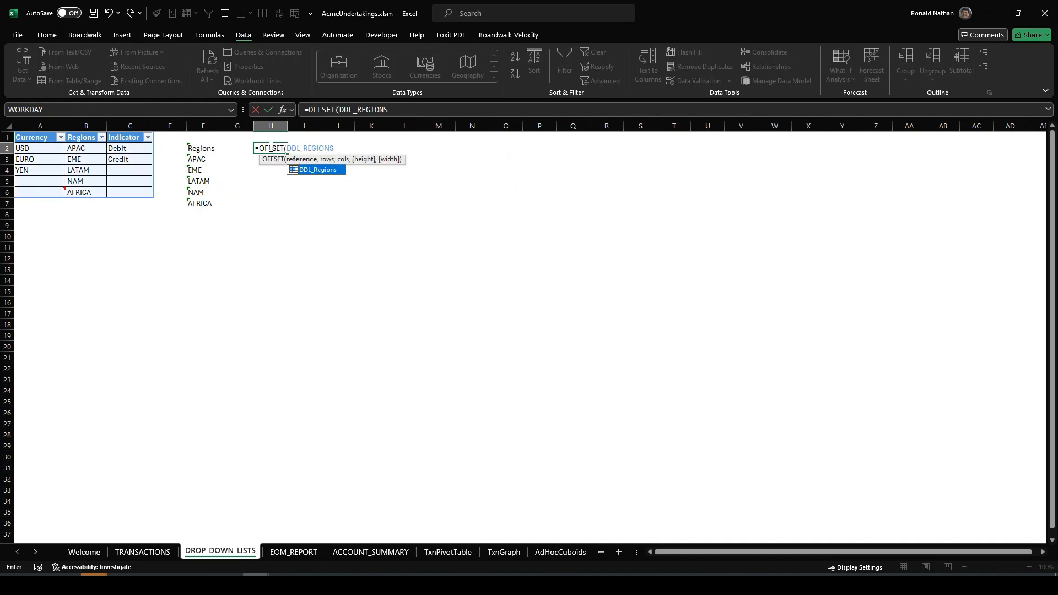
type(",")
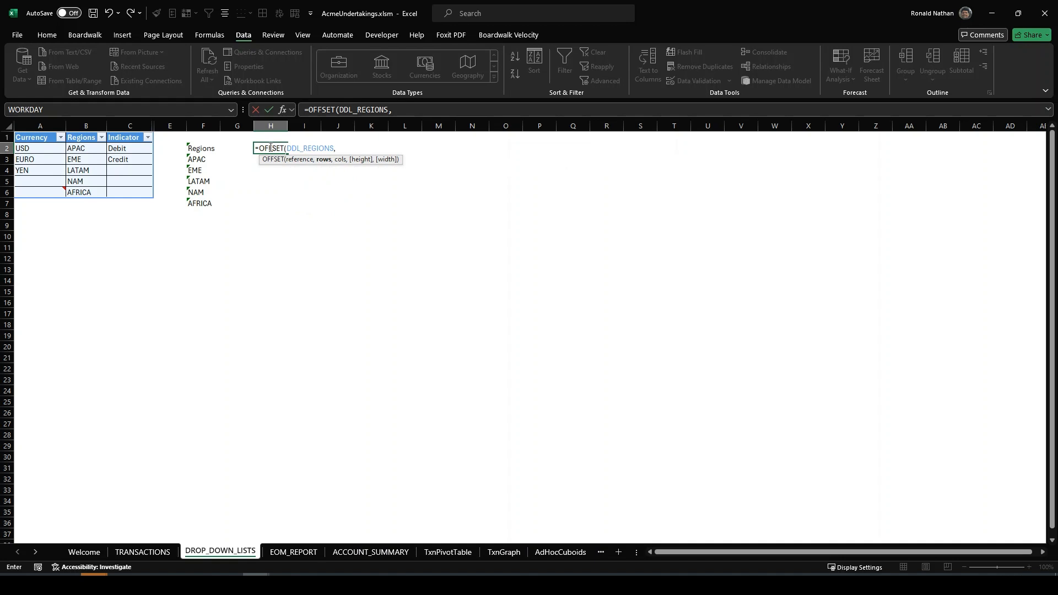
type("1,0,Count")
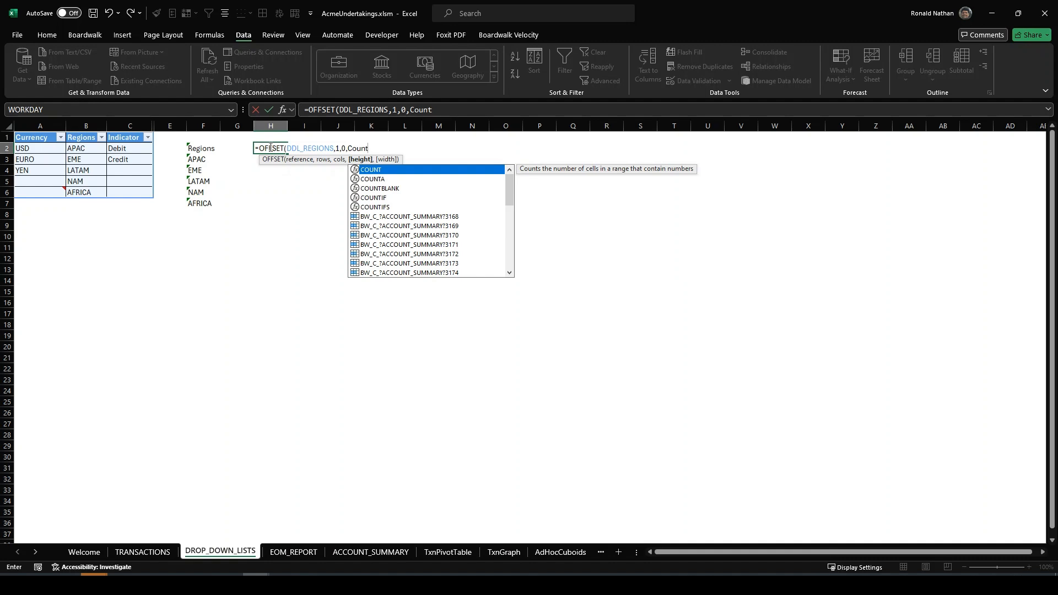
type("a(DDL_REgions")
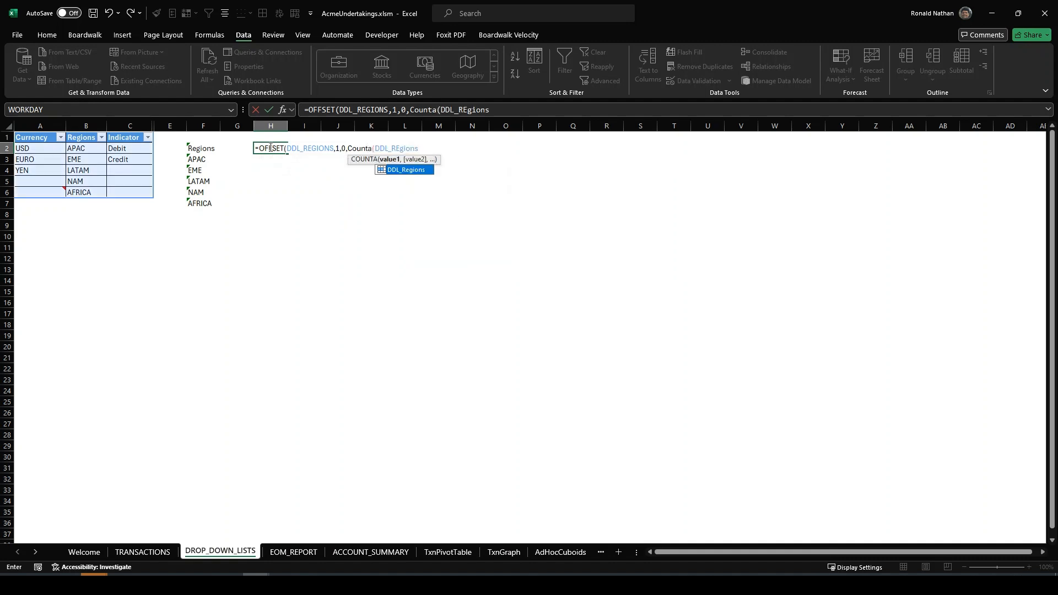
key("Tab")
type(")-1)")
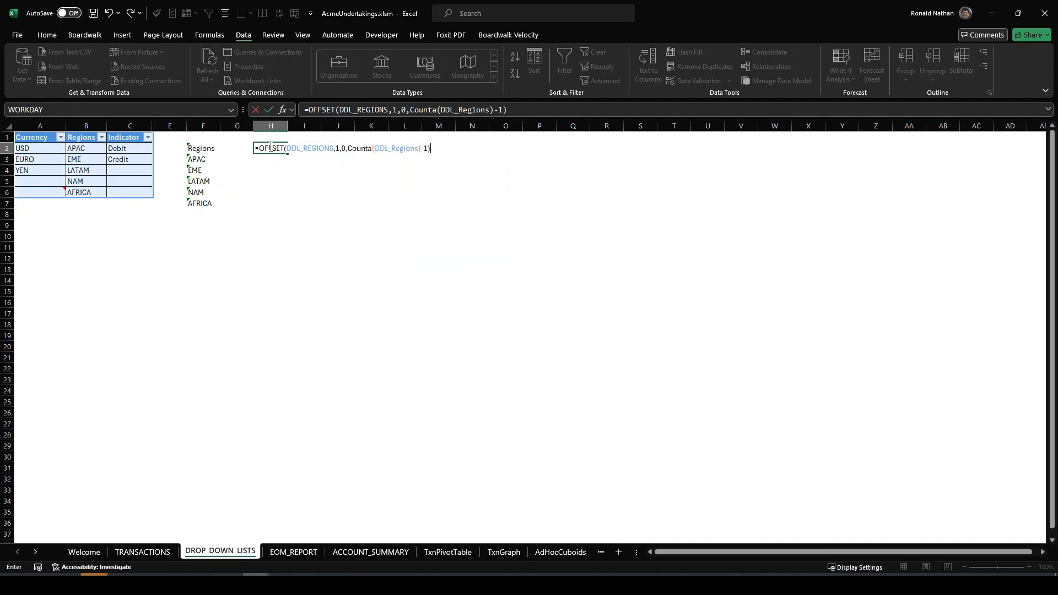
key("Return")
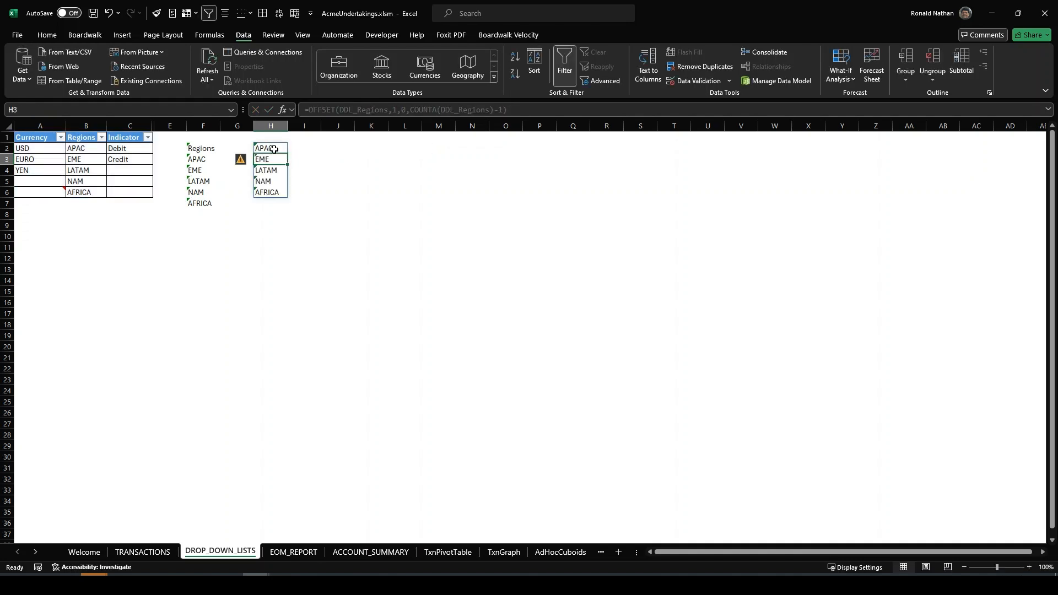
Copy H2's OFFSET/COUNTA formula into the list validation source of M2 on the TRANSACTIONS sheet and check the drop-down
left_click(271, 148)
left_click_drag(517, 109, 327, 112)
left_click(256, 109)
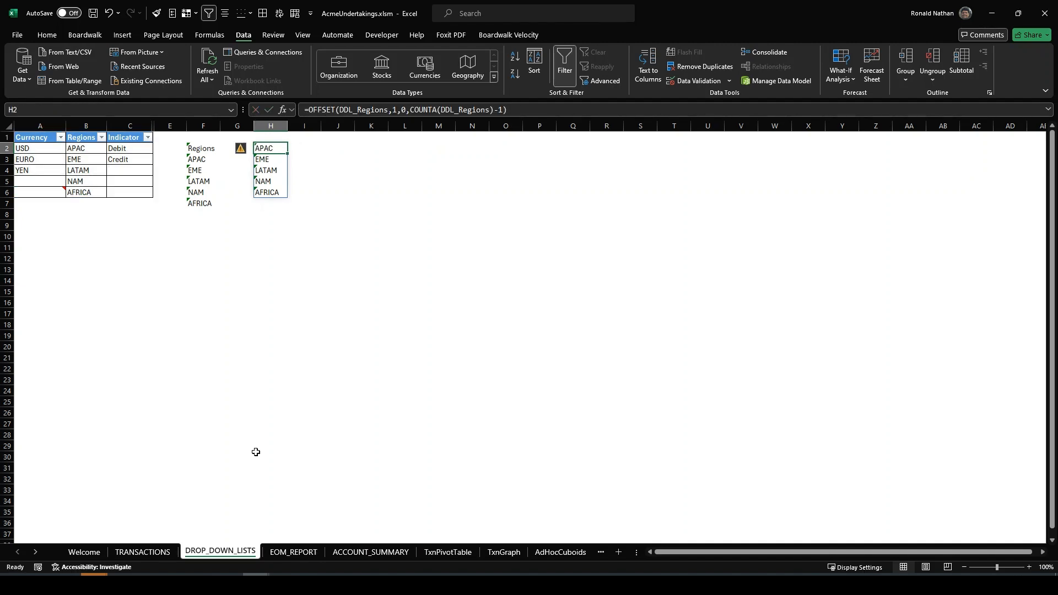
left_click(154, 558)
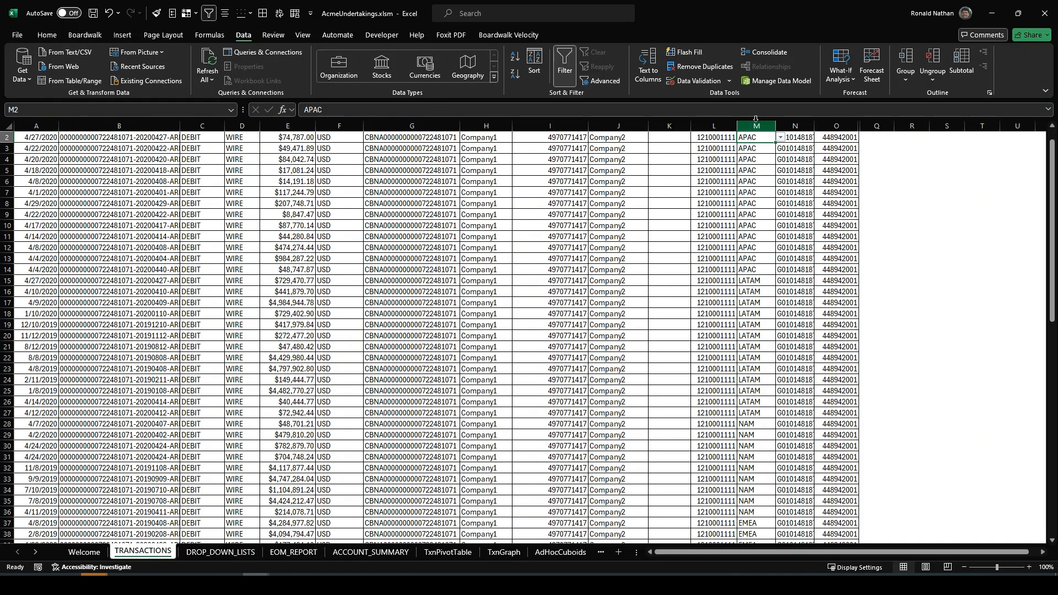
left_click(728, 81)
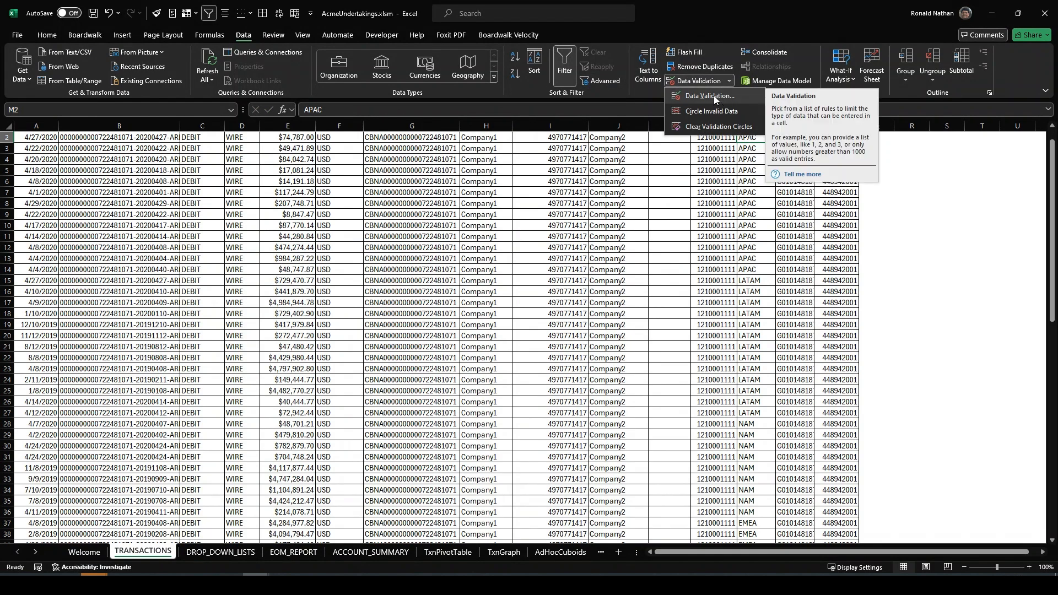
left_click(713, 96)
left_click_drag(505, 221, 393, 222)
type("=OFFSET(DDL_Regions,1,0,COUNTA(DDL_Regions)-1)")
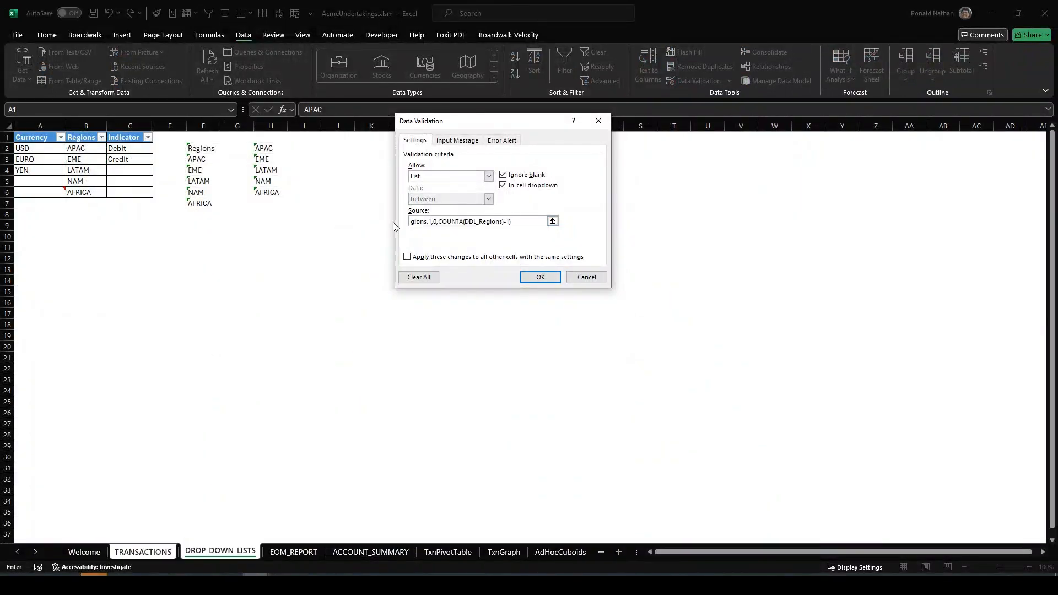
left_click(540, 277)
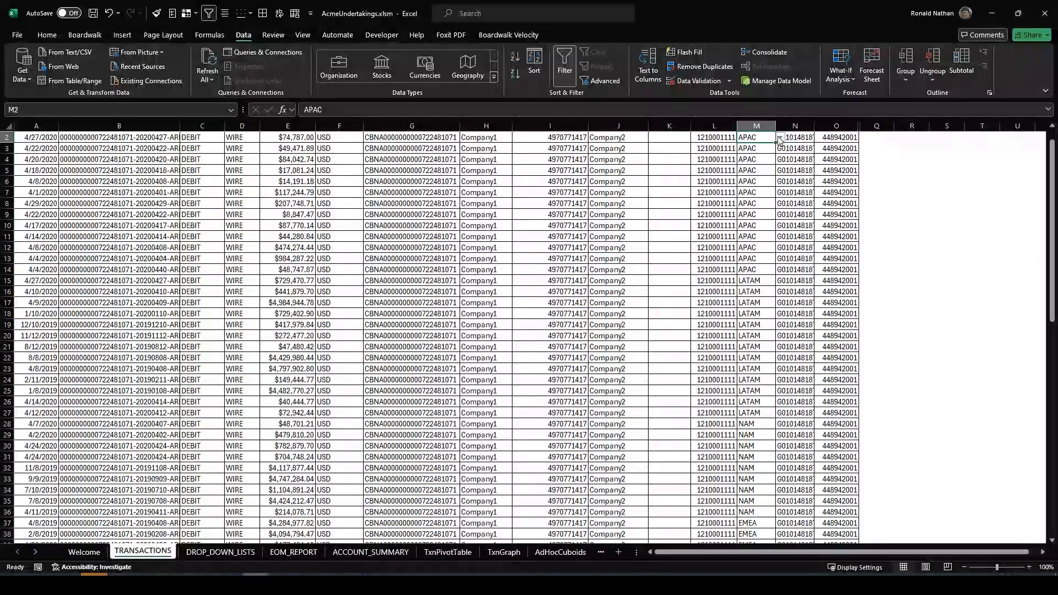
left_click(781, 138)
left_click(780, 138)
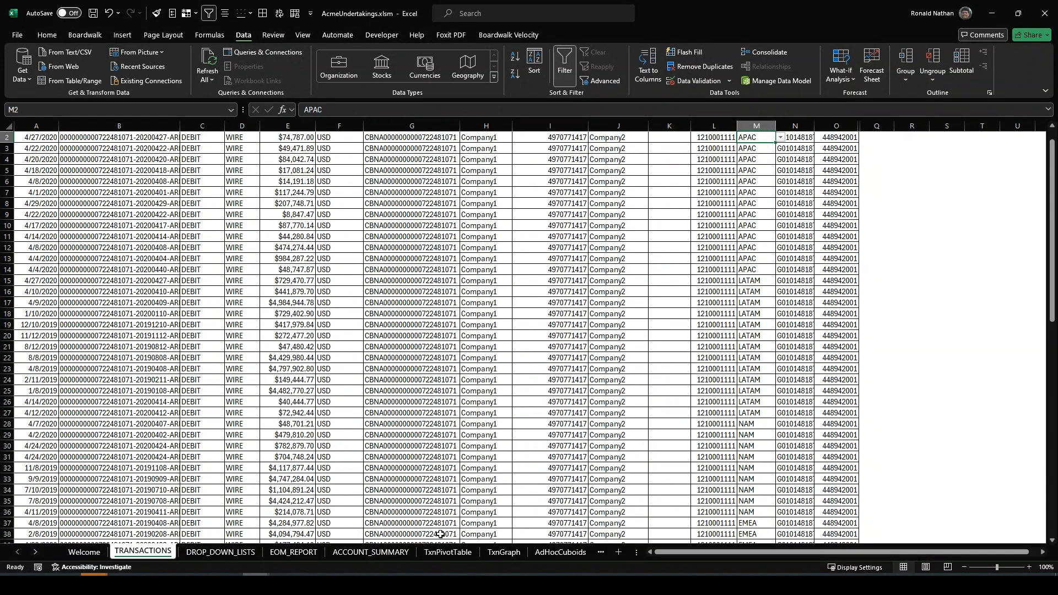
Delete the AFRICA data row, row 6, from the DROP_DOWN_LISTS table with Boardwalk's Delete Row and confirm the deletion
left_click(217, 553)
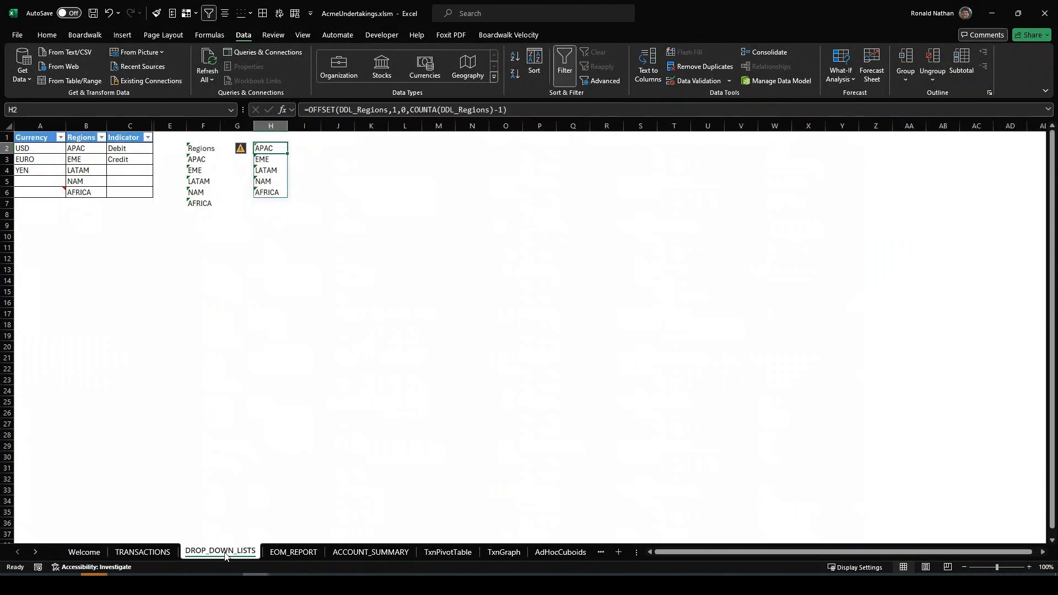
left_click(7, 192)
right_click(6, 192)
mouse_move(66, 413)
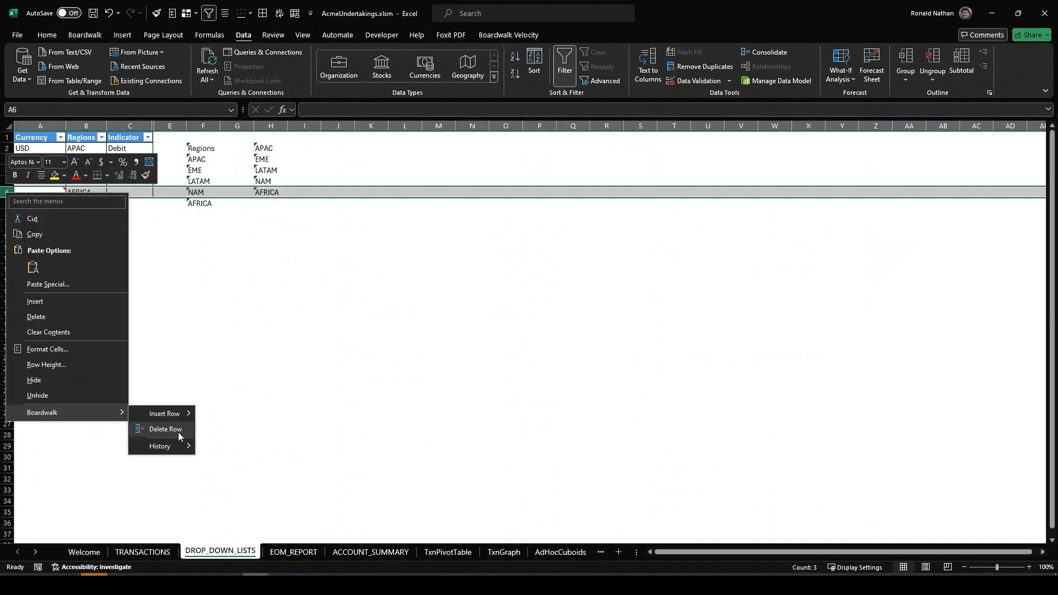
left_click(177, 432)
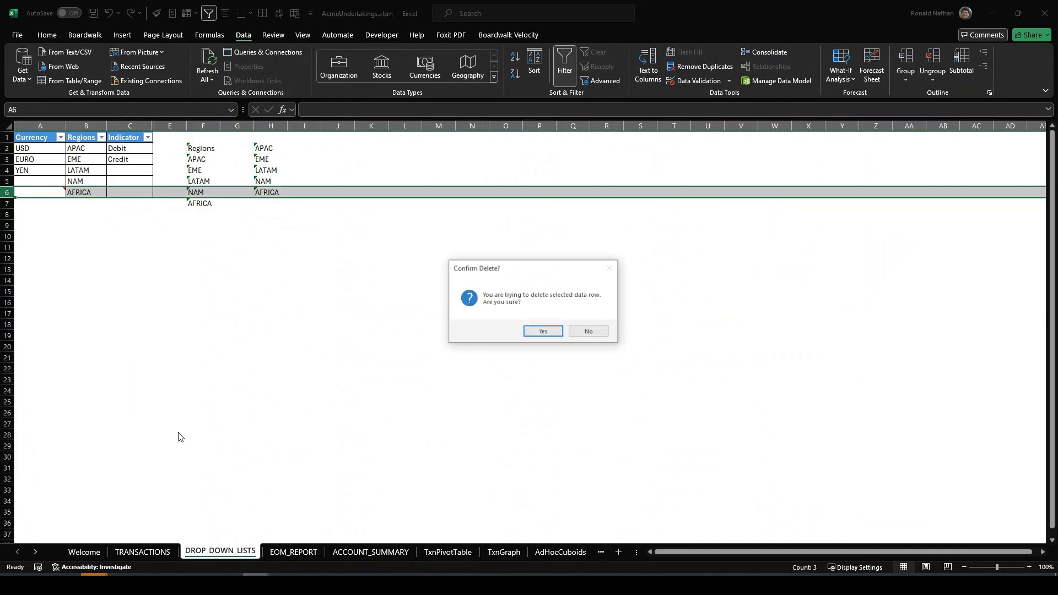
left_click(543, 332)
left_click(568, 330)
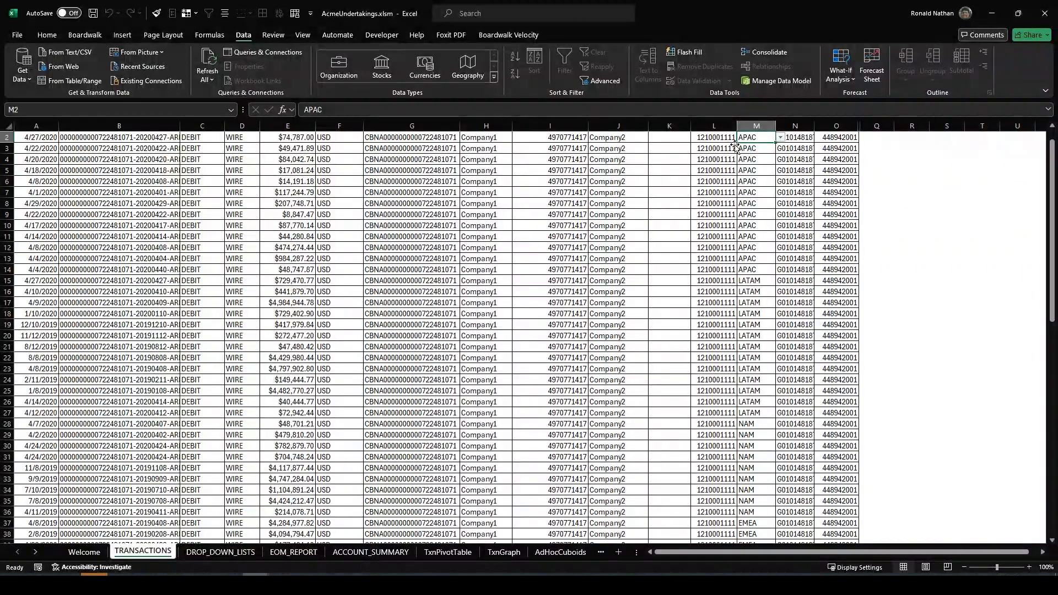
Check the region entries offered by the drop-down of cell M2 on the TRANSACTIONS sheet
left_click(782, 139)
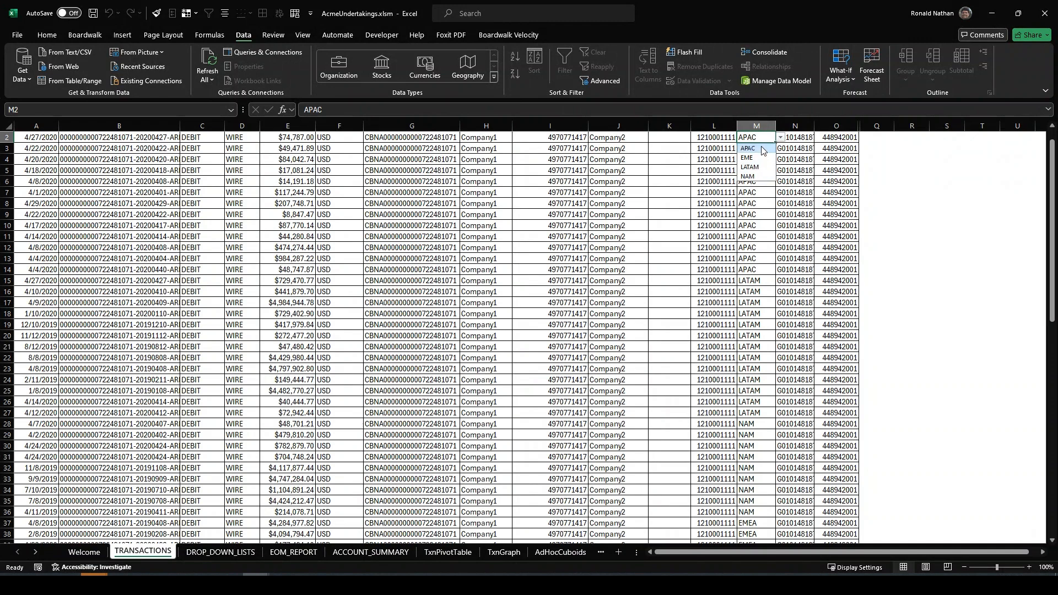
left_click(781, 138)
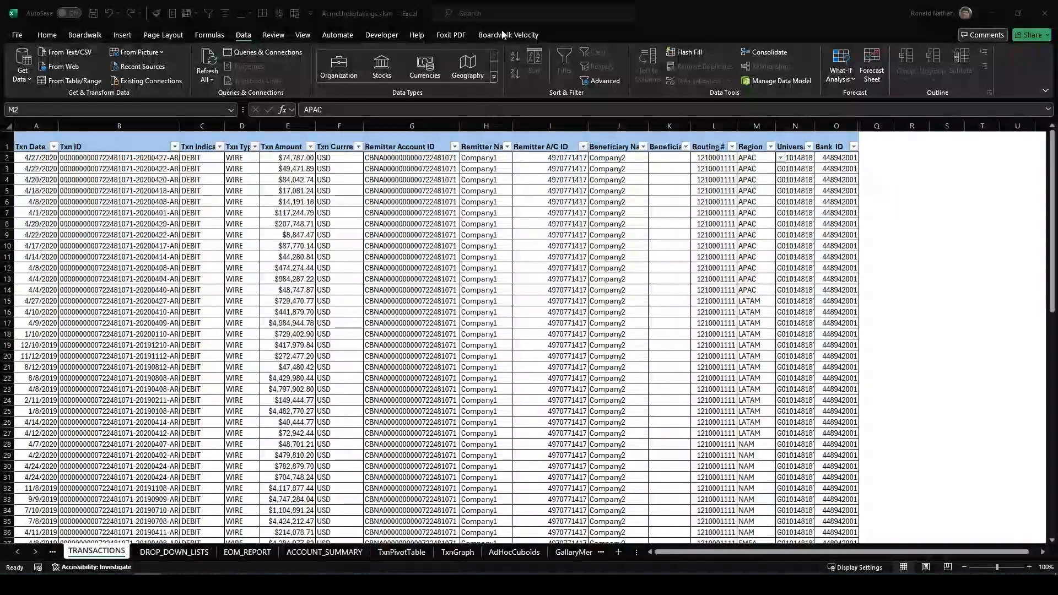
Generate a Boardwalk Velocity row format for TRANSACTIONS from the header and first data row, A1:O2
left_click(502, 37)
left_click_drag(30, 146, 831, 159)
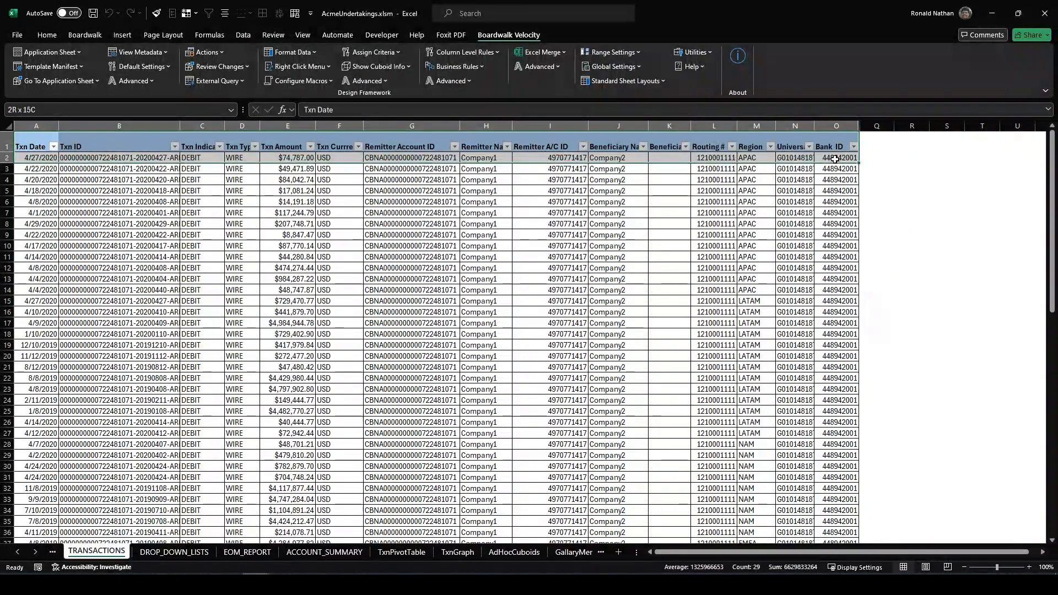
left_click(296, 52)
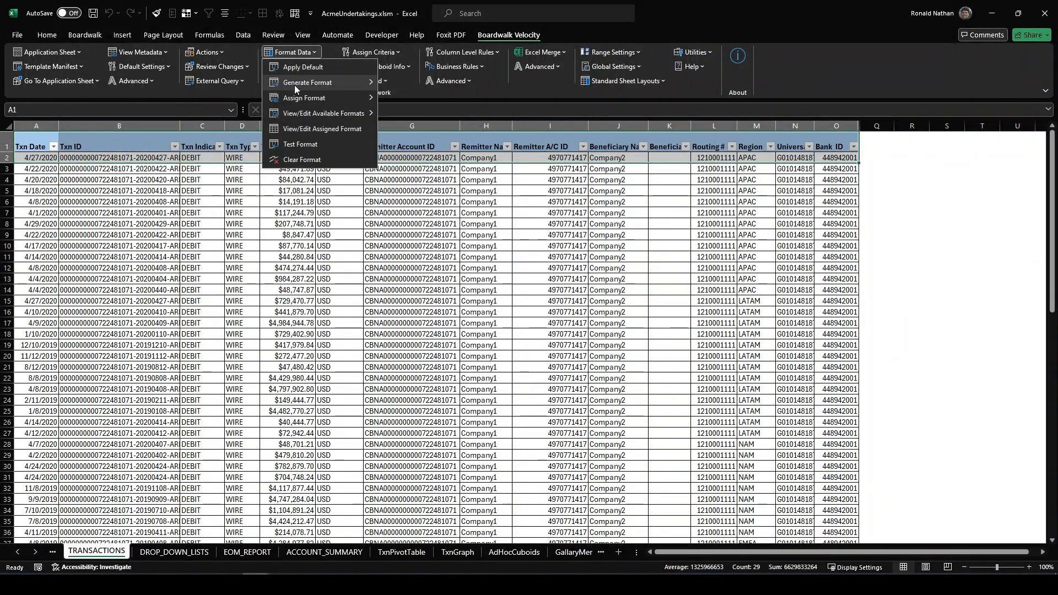
mouse_move(296, 84)
left_click(406, 82)
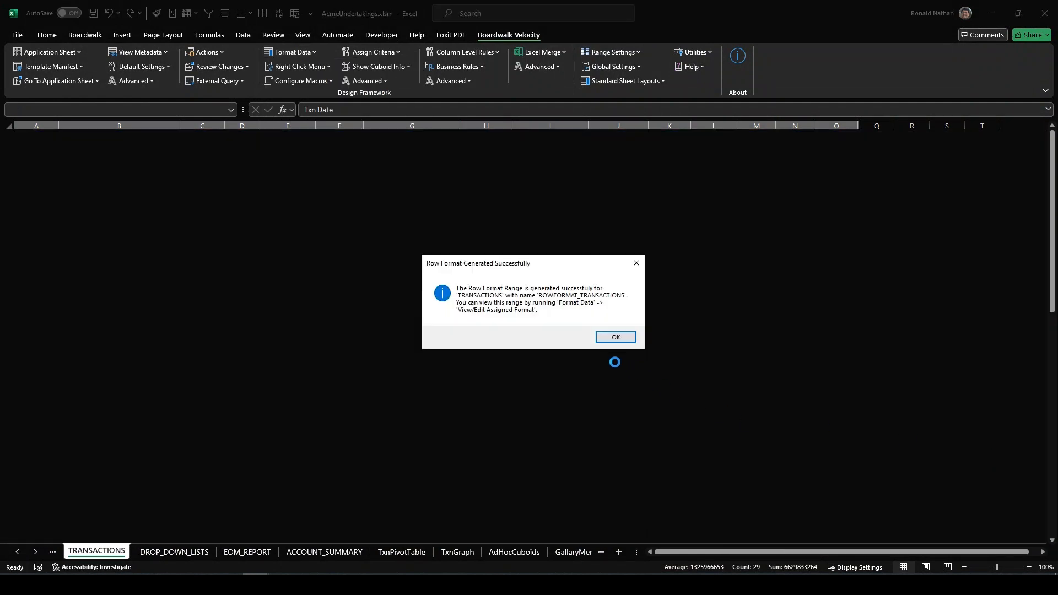
left_click(610, 334)
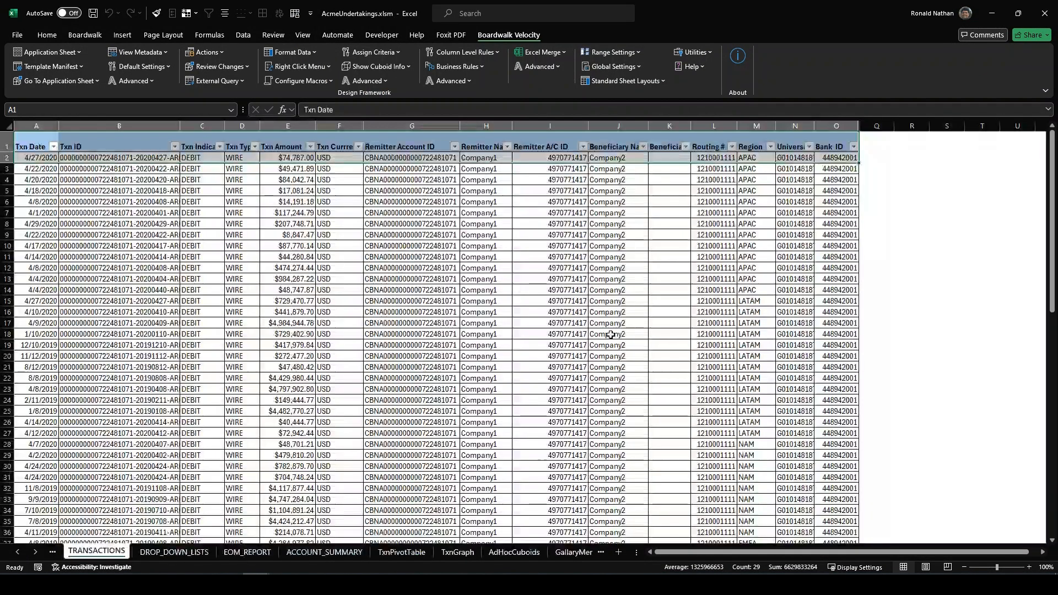
Run Test Format on the TRANSACTIONS sheet and check Region cells M3 and M4 for the drop-down
left_click(302, 56)
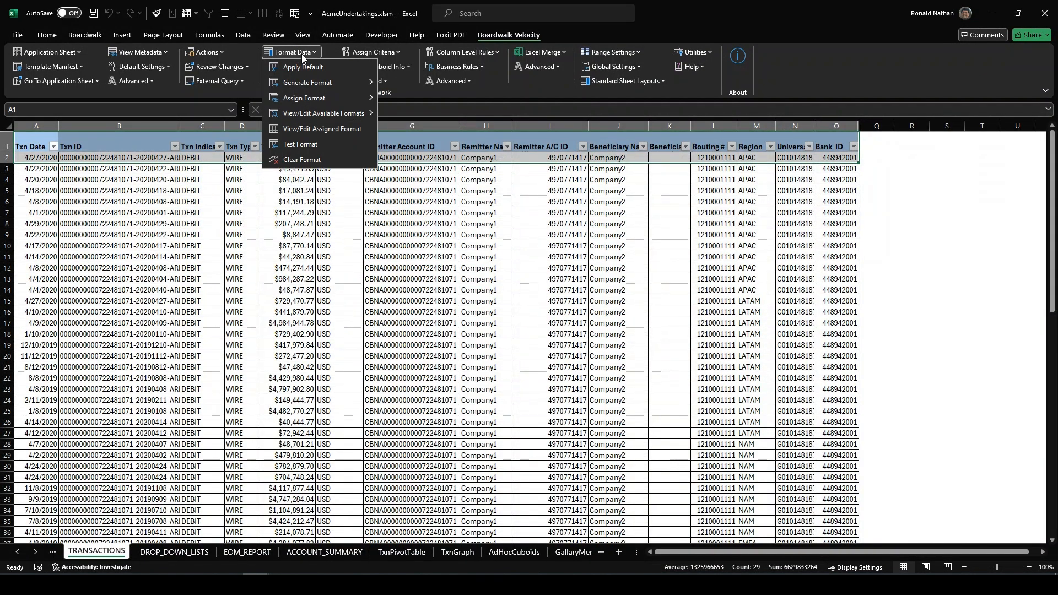
left_click(293, 144)
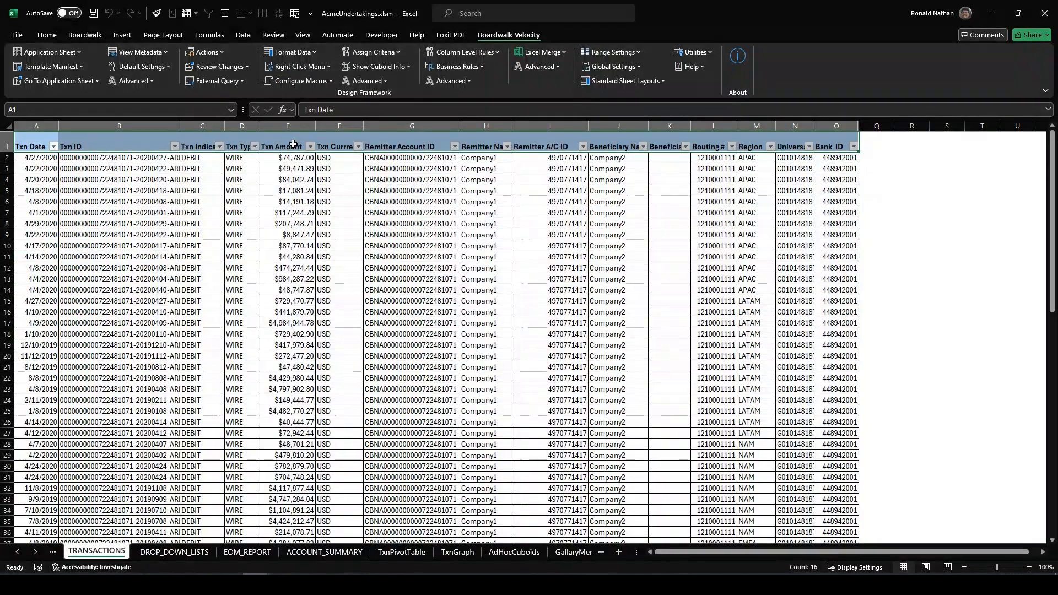
left_click(763, 173)
left_click(771, 182)
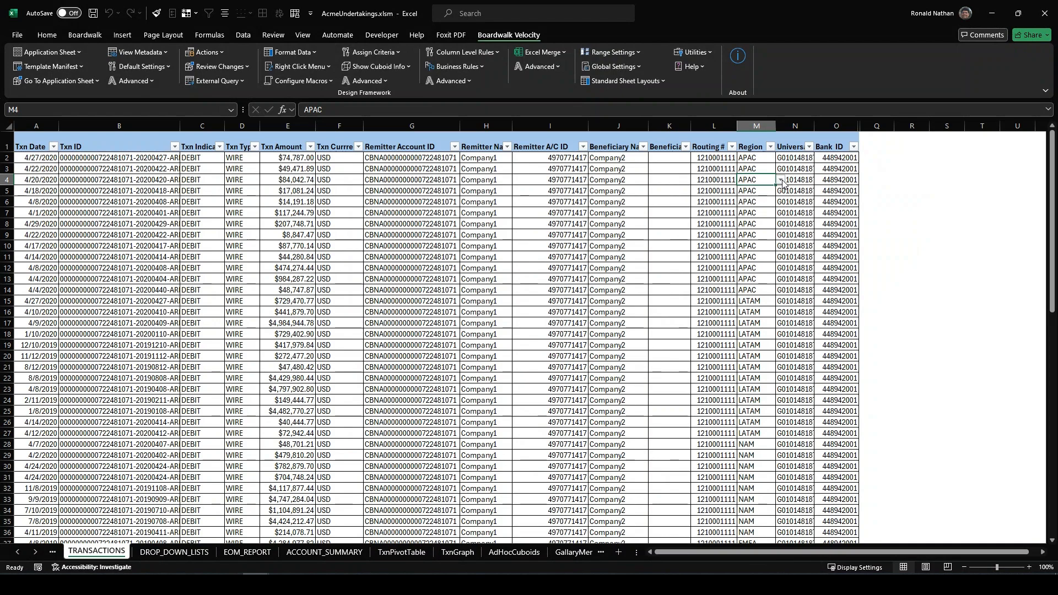